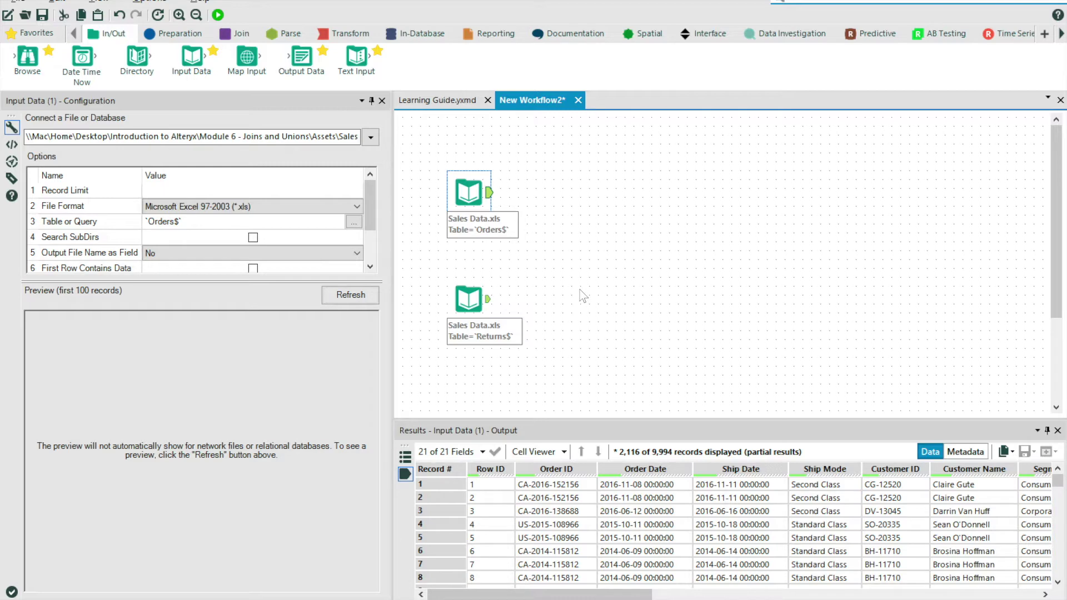
- Show the Returns input's 296 records from Sales Data.xls
left_click(468, 300)
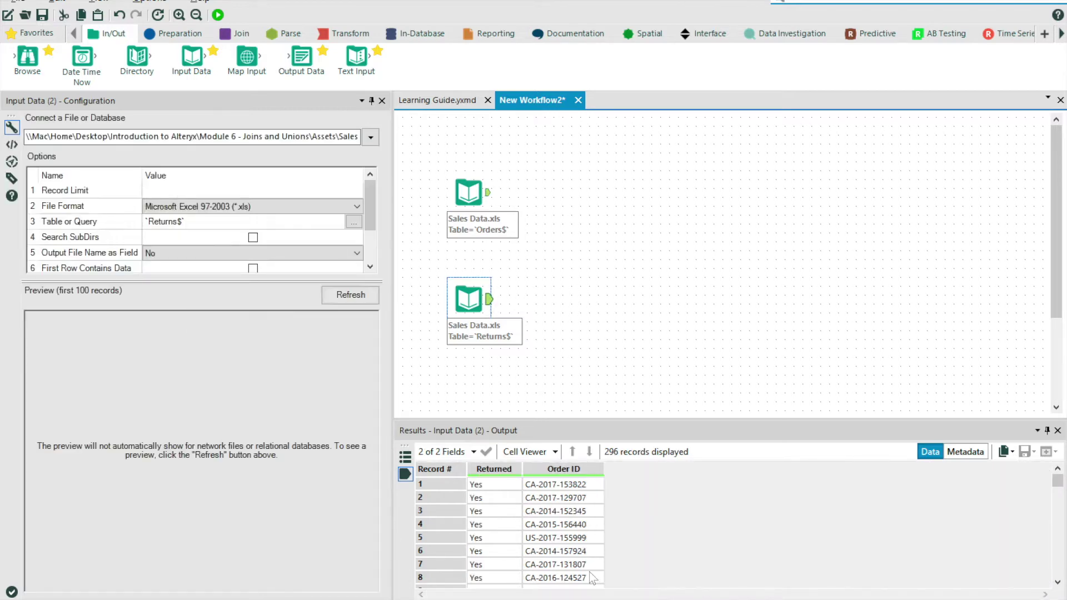
left_click(469, 193)
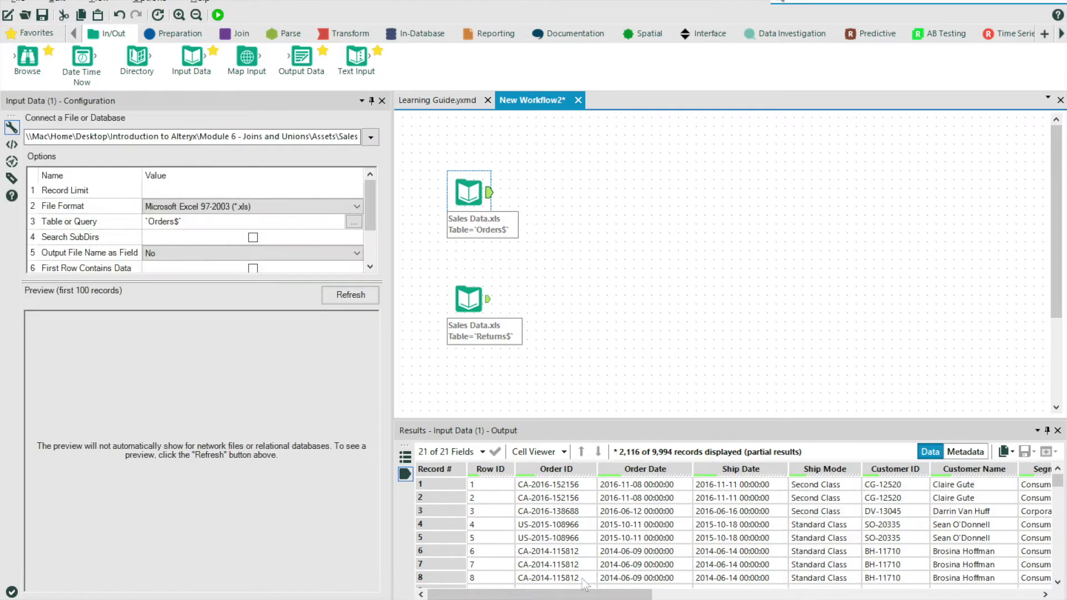
left_click_drag(578, 593, 610, 581)
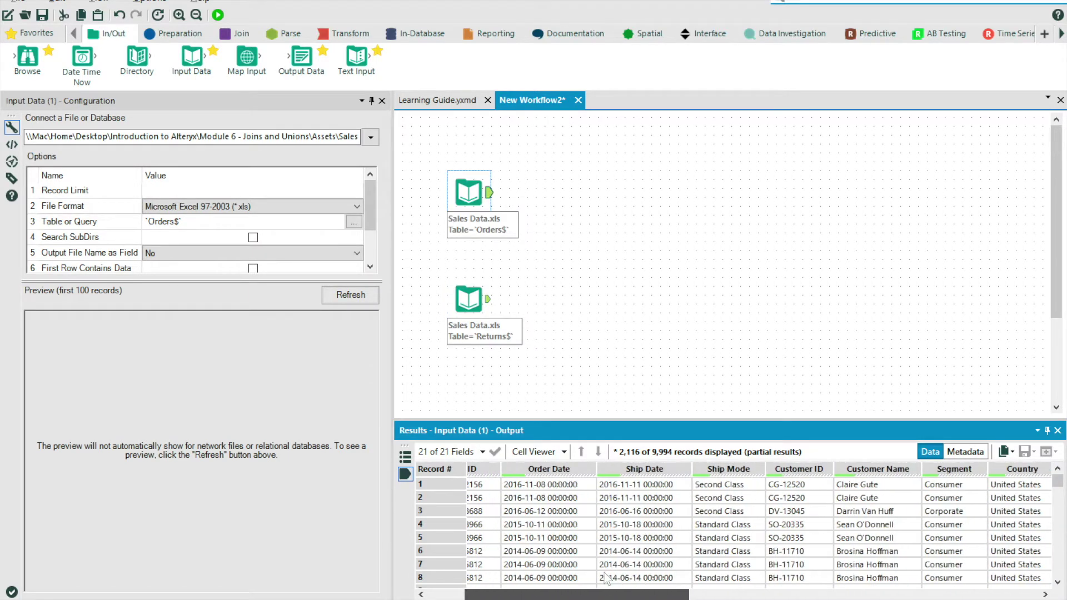
right_click(516, 593)
left_click(559, 488)
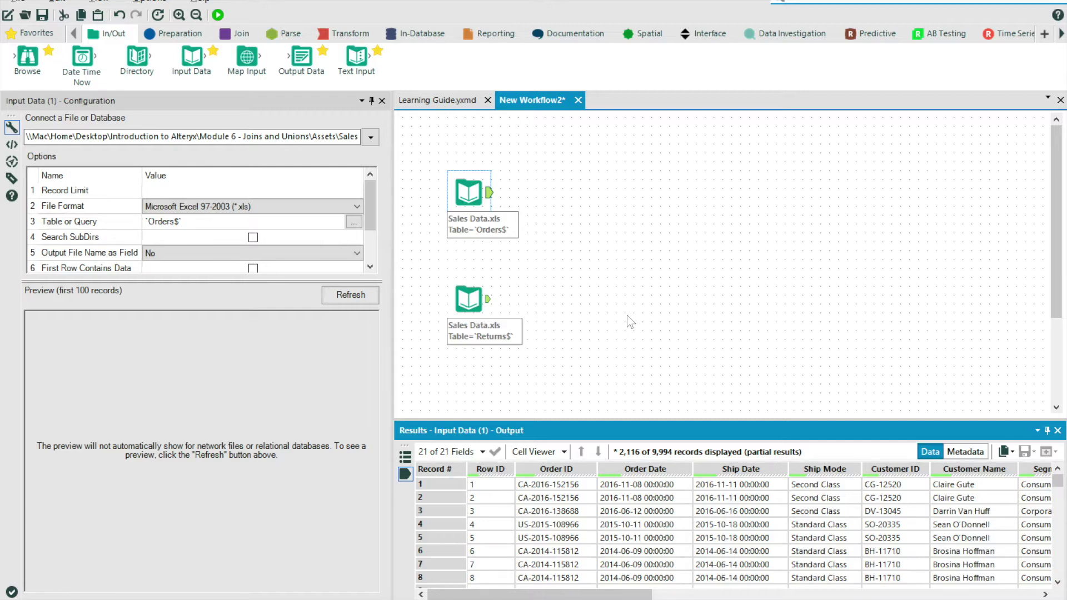
- Place a Join tool right of the two inputs, wiring Orders to L and Returns to R
left_click(242, 33)
left_click_drag(191, 56, 603, 244)
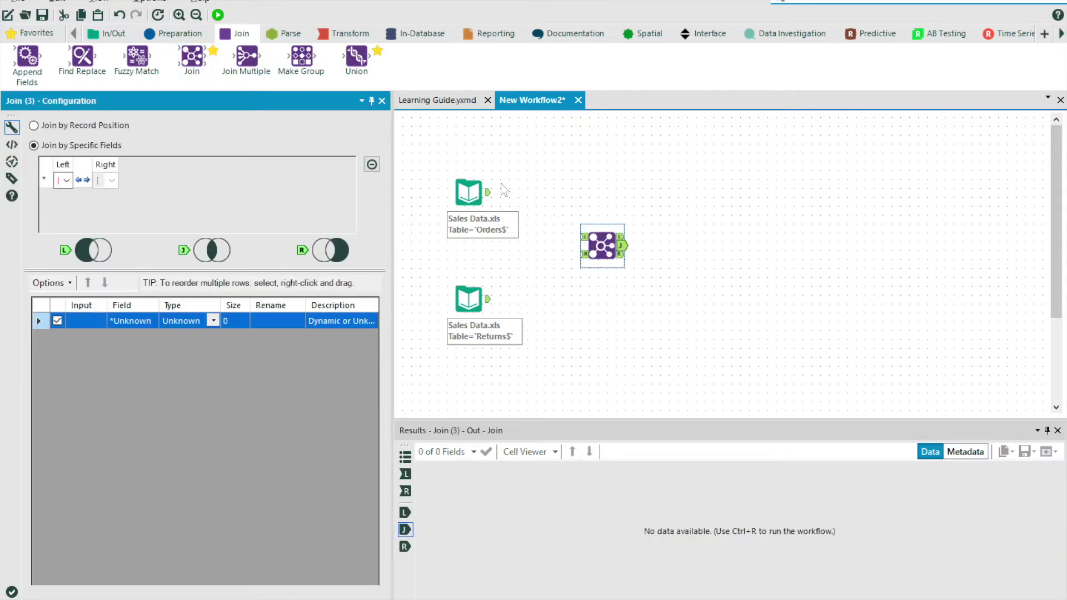
left_click_drag(490, 195, 583, 237)
left_click_drag(488, 299, 611, 284)
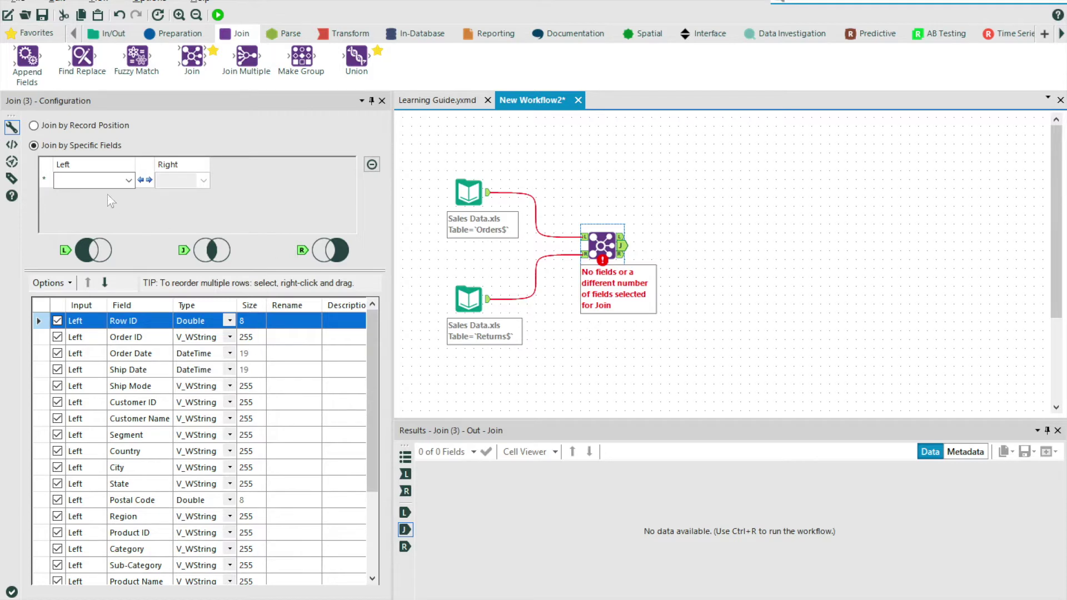
- Join on Order ID from Orders (left) and Order ID from Returns (right), leaving the second row empty
left_click(94, 180)
left_click(88, 207)
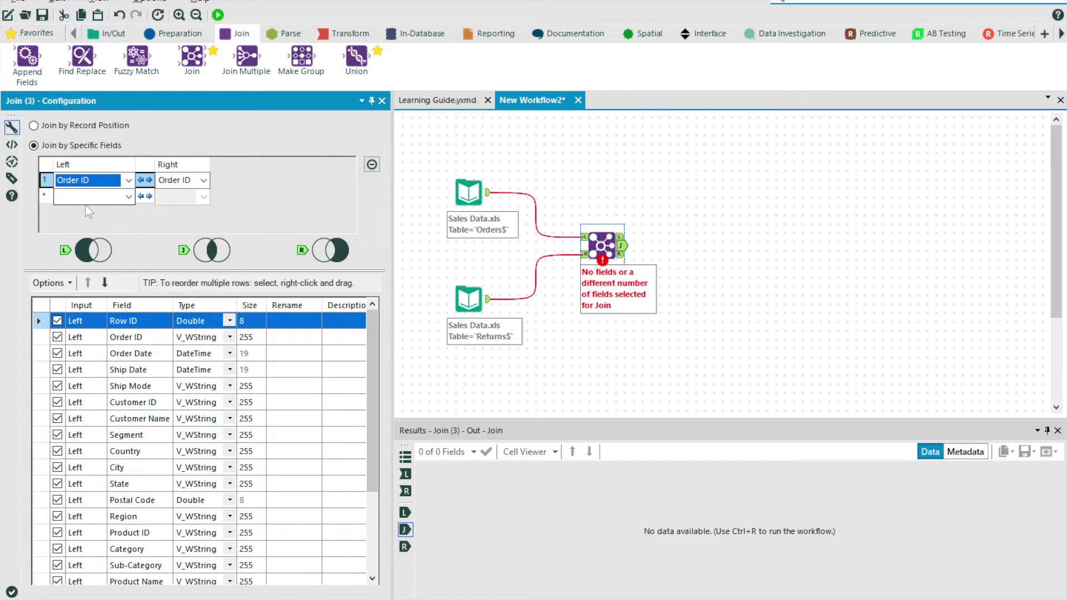
left_click(164, 182)
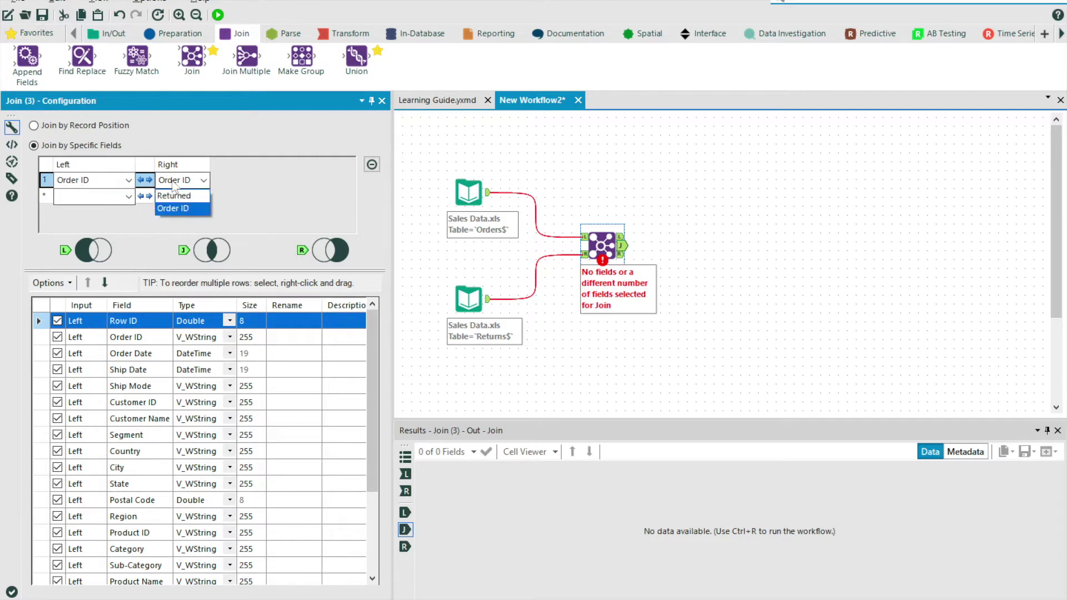
left_click(173, 207)
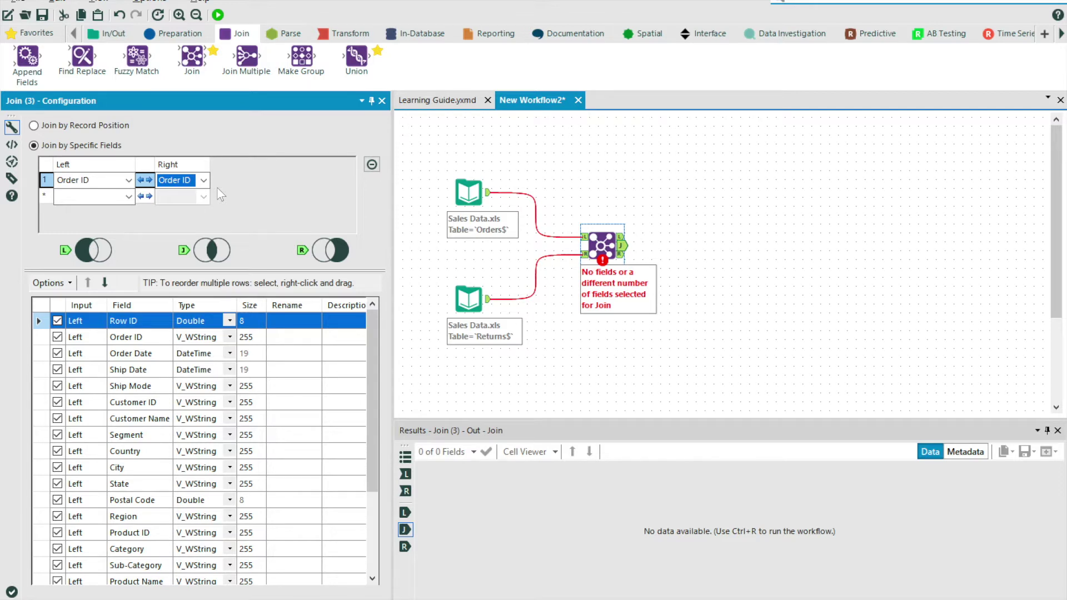
left_click(110, 197)
left_click(111, 198)
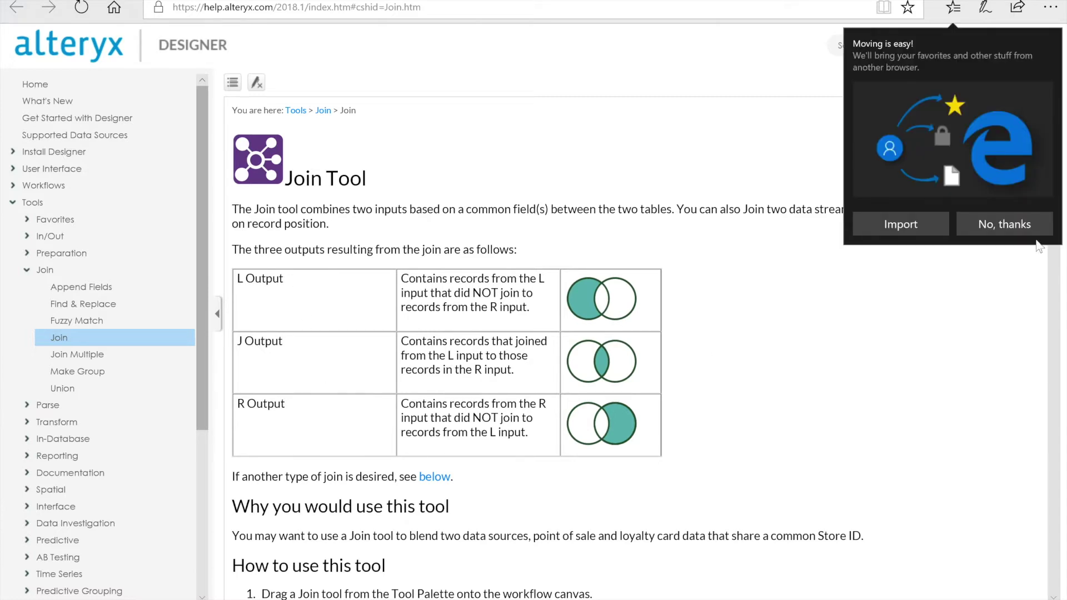
left_click(1021, 233)
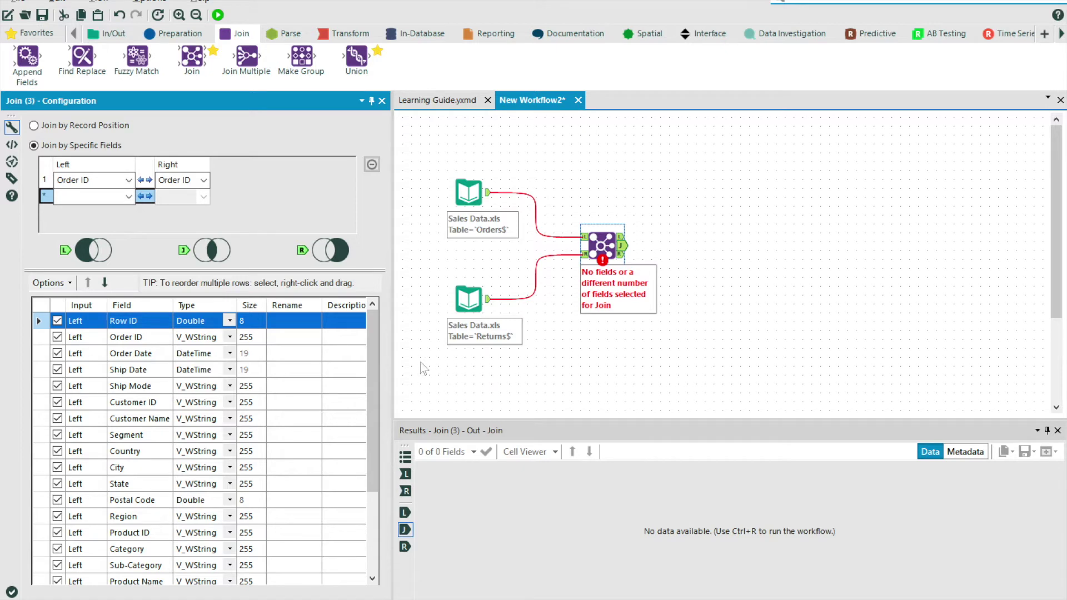
- Exclude the Returns-side Order ID from the Join output using Options > Deselect Duplicate Fields
left_click_drag(375, 362, 356, 487)
left_click(297, 549)
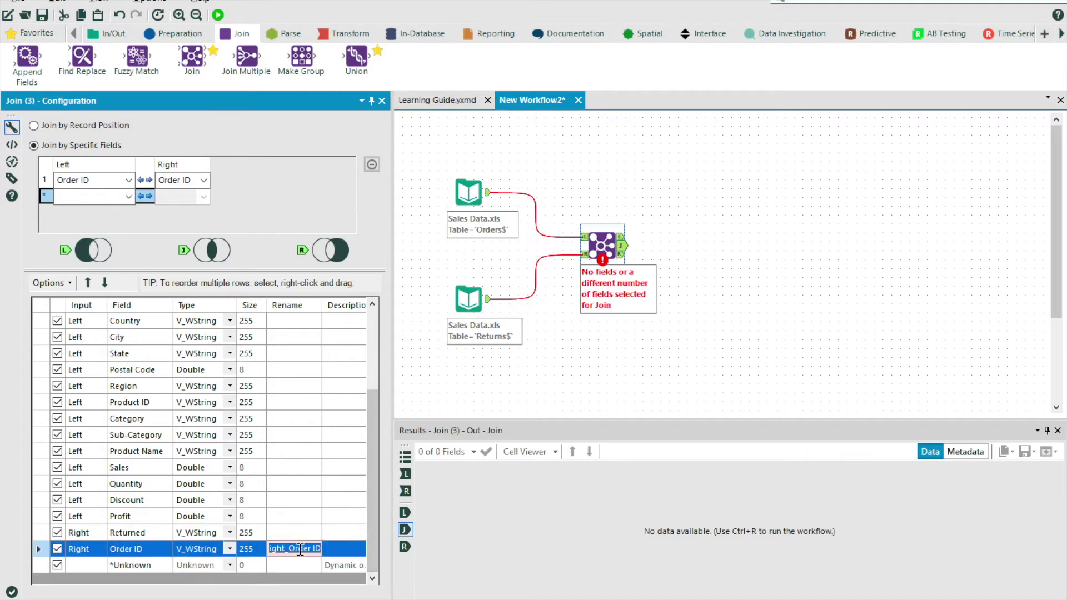
left_click(298, 550)
left_click_drag(298, 549, 261, 550)
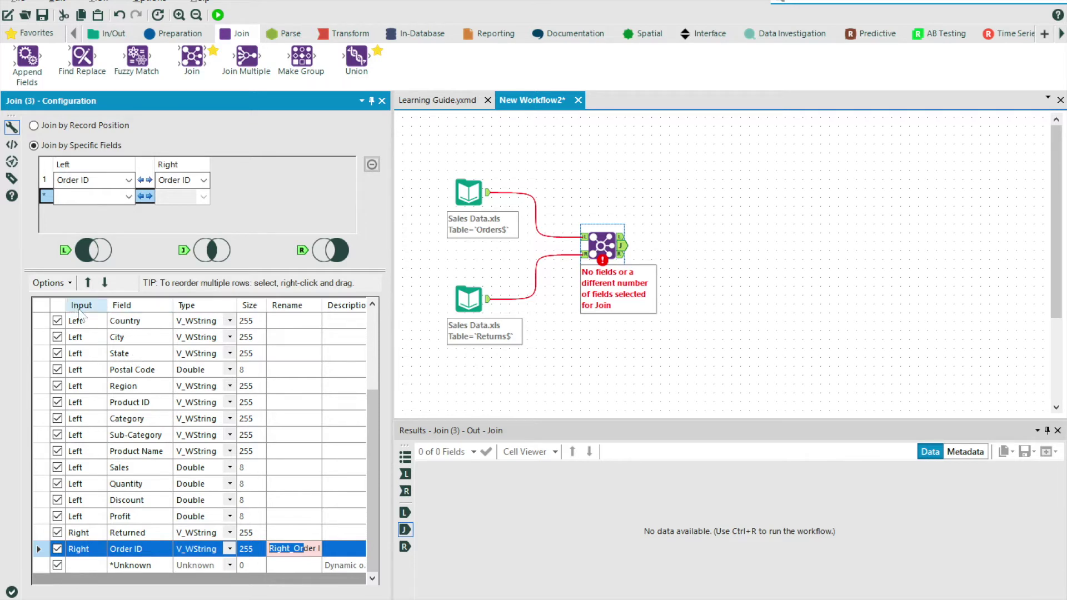
left_click(58, 549)
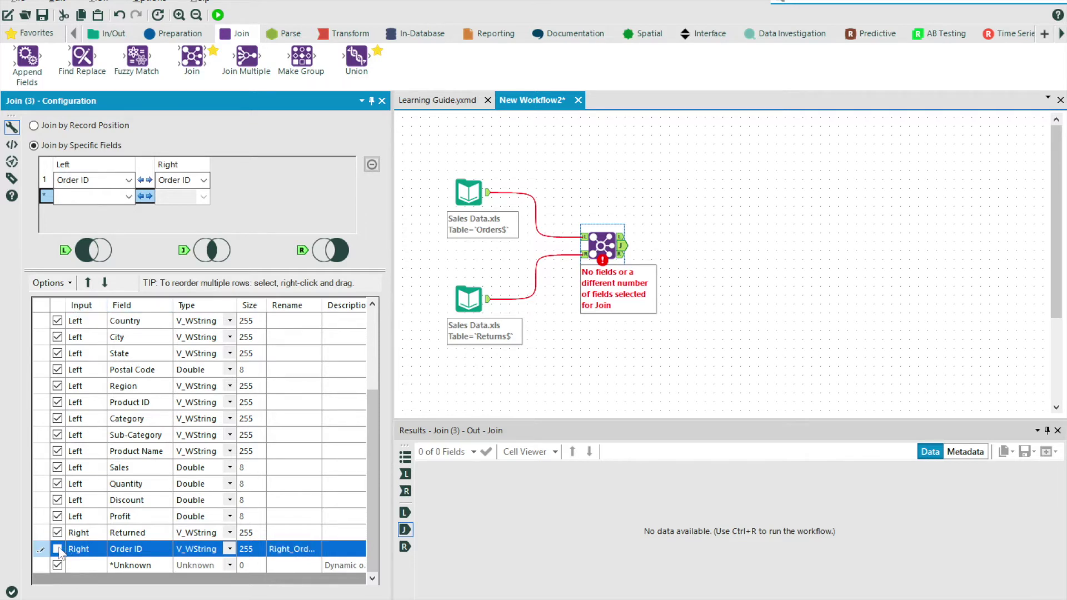
left_click(58, 549)
left_click(50, 283)
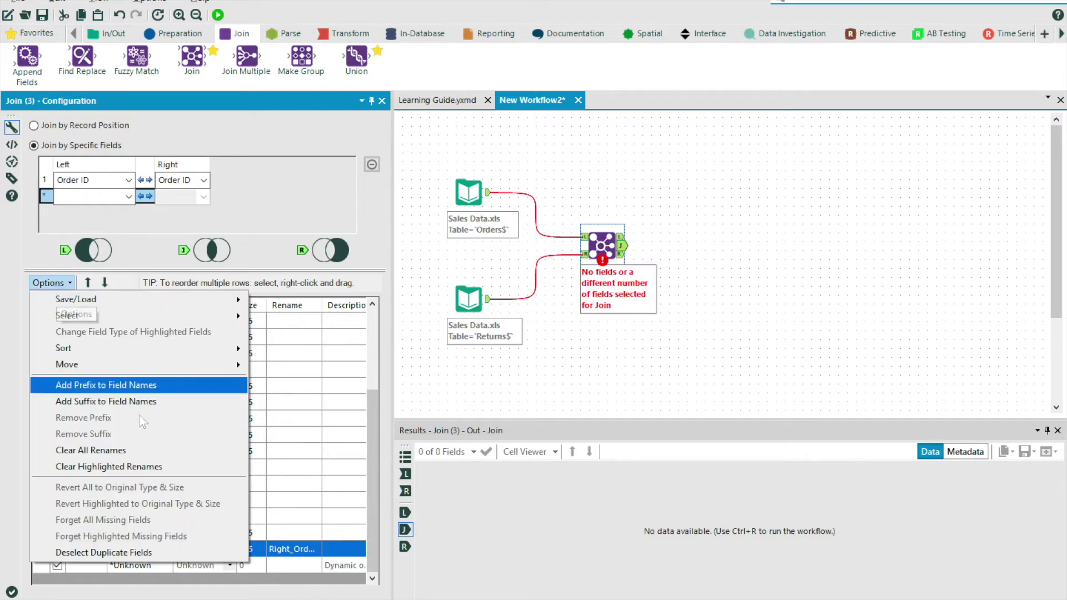
left_click(142, 552)
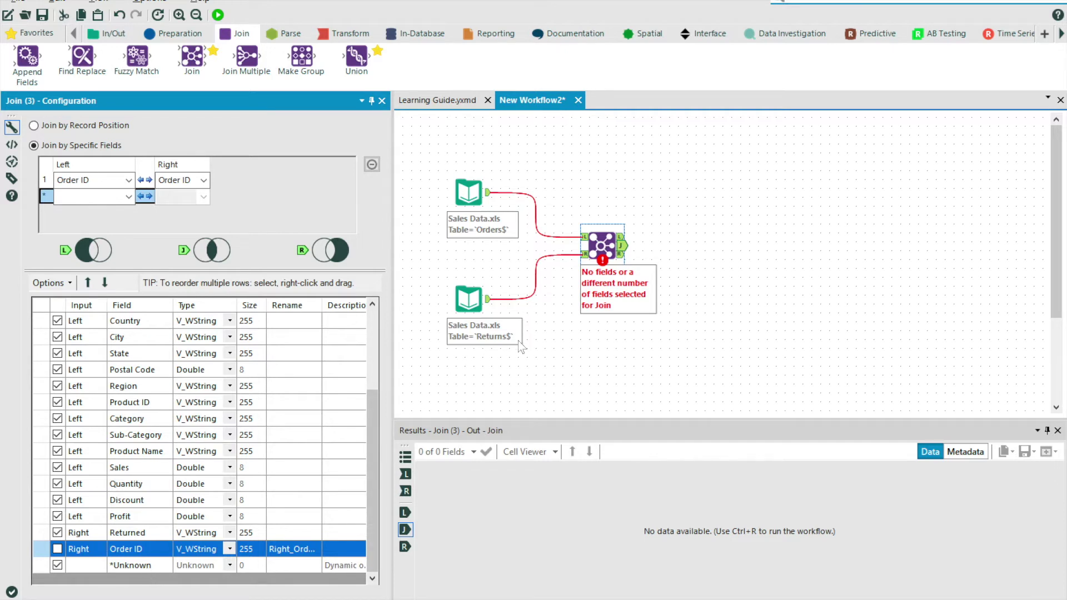
- Run the workflow, browse the 800 joined records, then check the empty R and 9,194-record L outputs
left_click(218, 15)
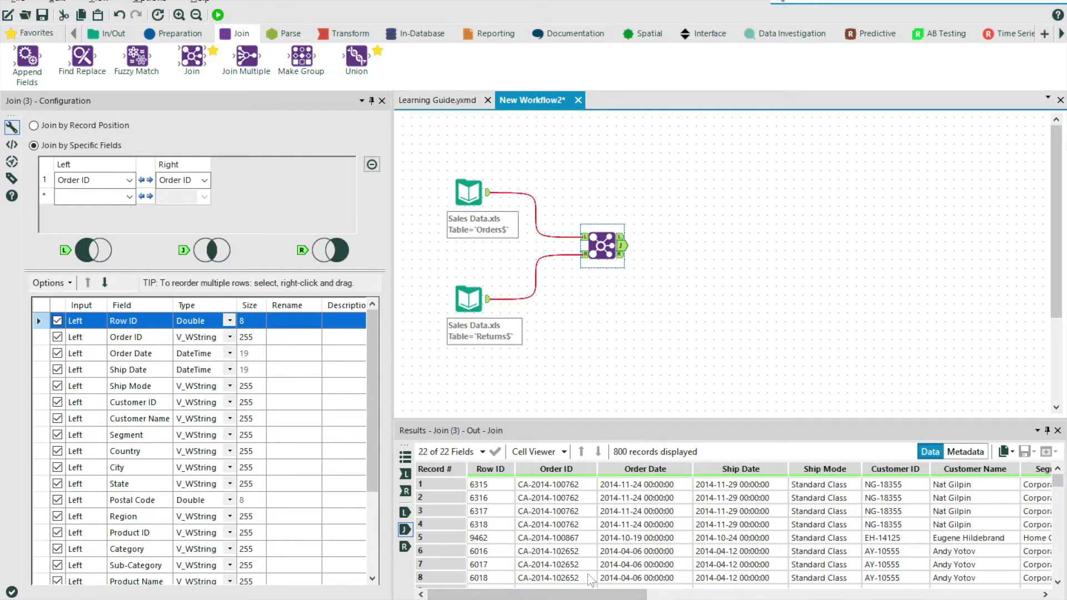
left_click_drag(588, 594, 983, 591)
scroll(1015, 531, "down", 20)
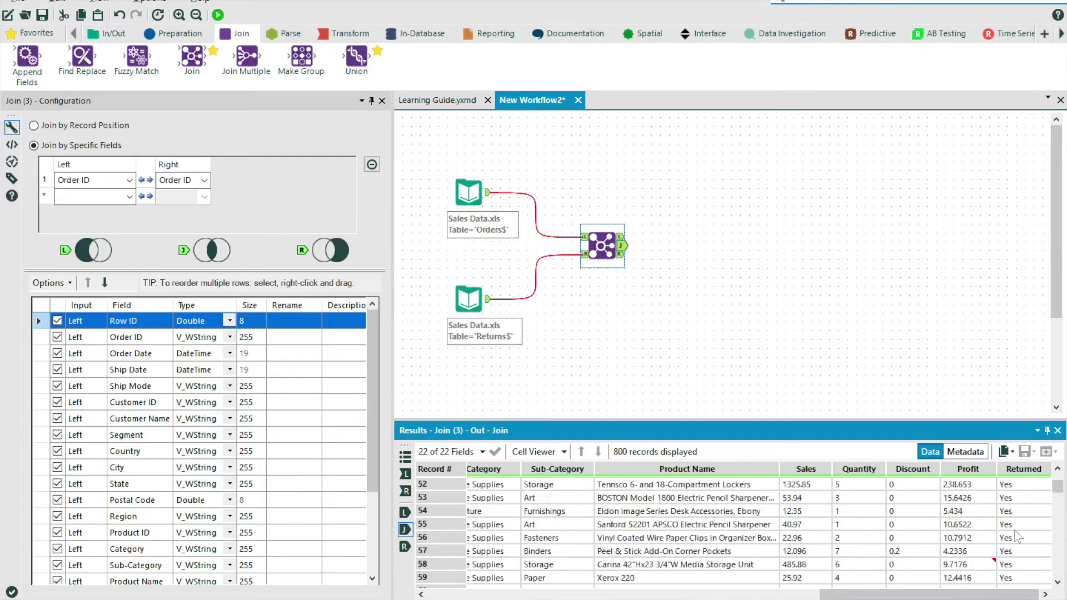
scroll(1015, 529, "down", 20)
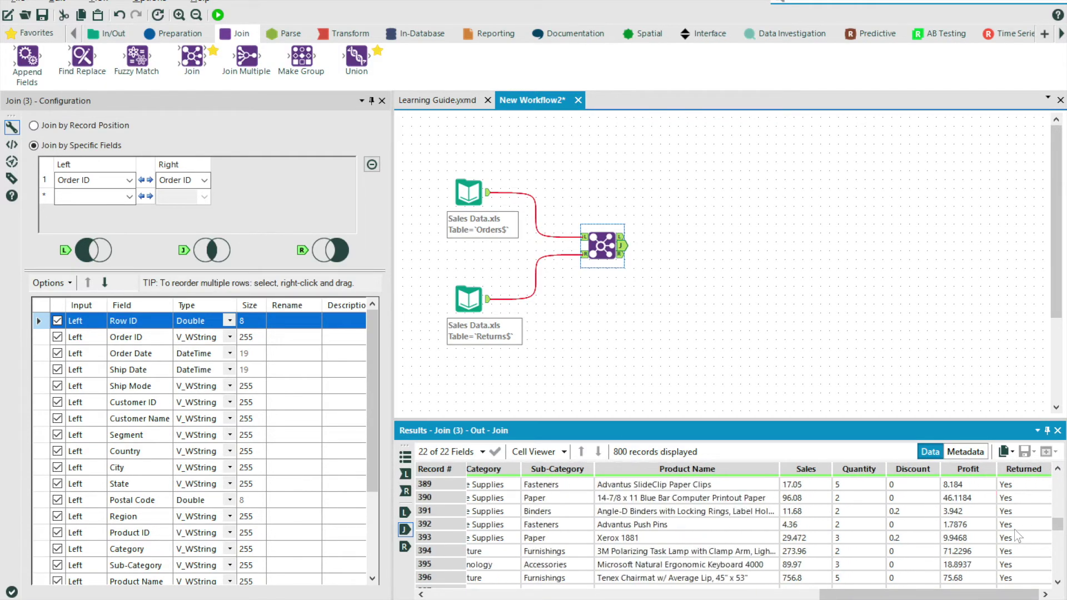
scroll(1015, 529, "up", 17)
scroll(1015, 530, "left", 2)
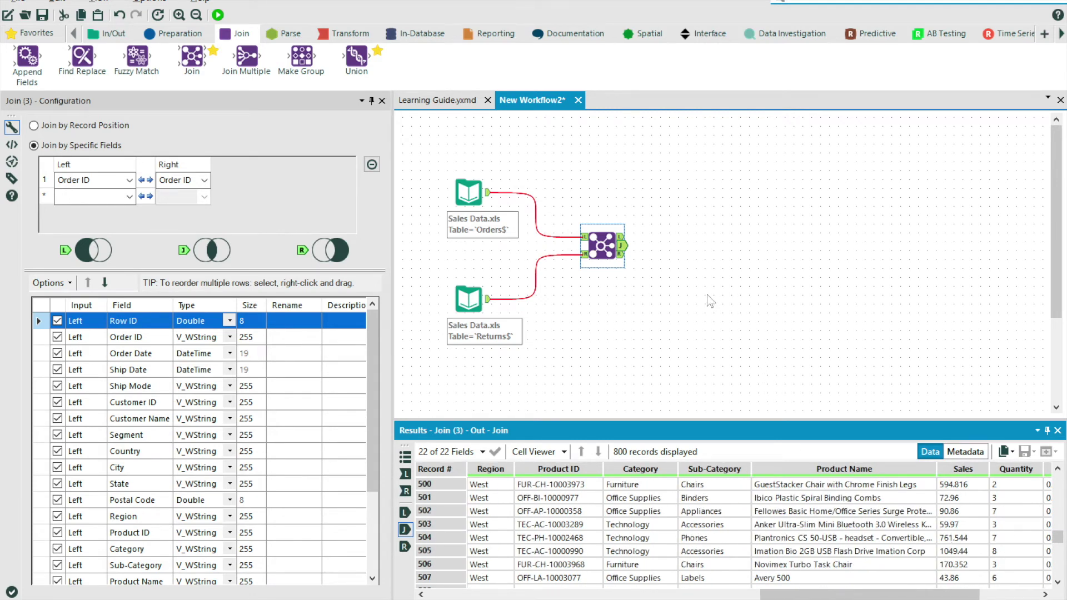
left_click(622, 255)
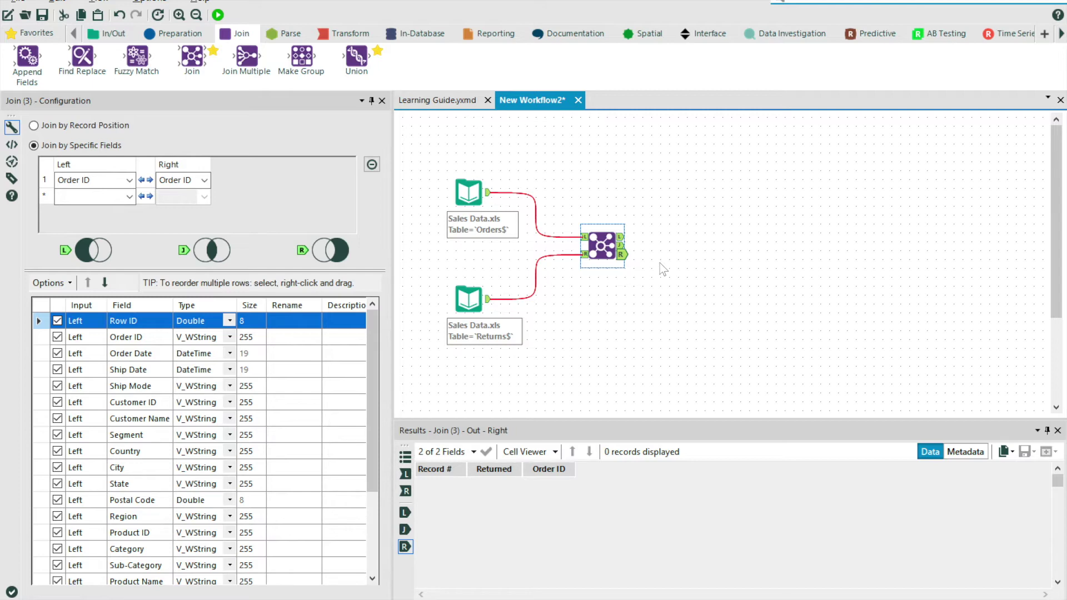
left_click(620, 237)
- Browse the unjoined orders, then show run messages: 800 joined, 9,194 unjoined left, 0 unjoined right
left_click_drag(600, 594, 608, 503)
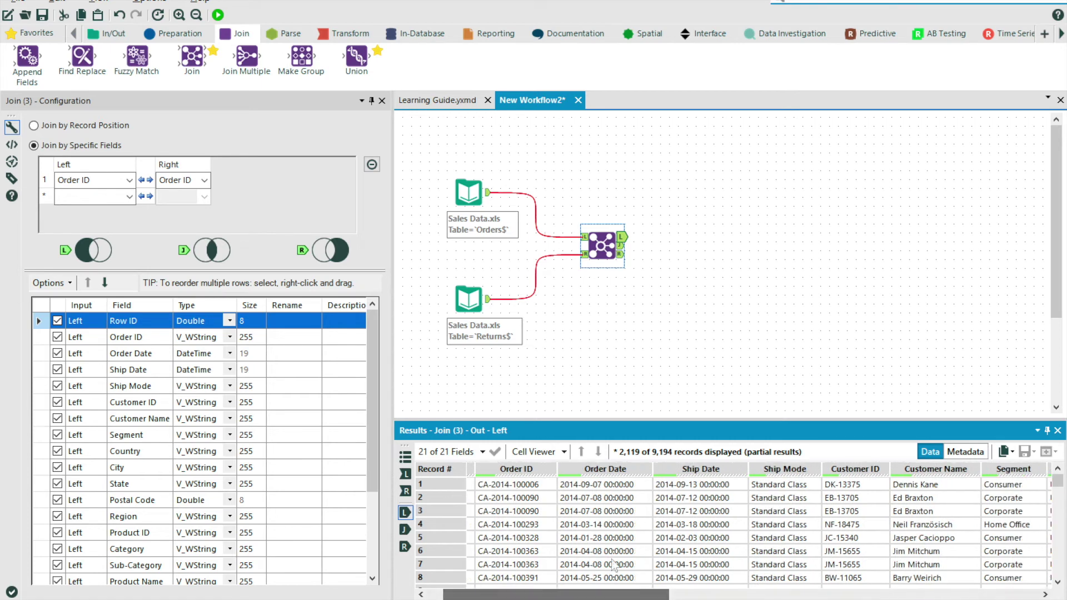
left_click_drag(628, 595, 1027, 534)
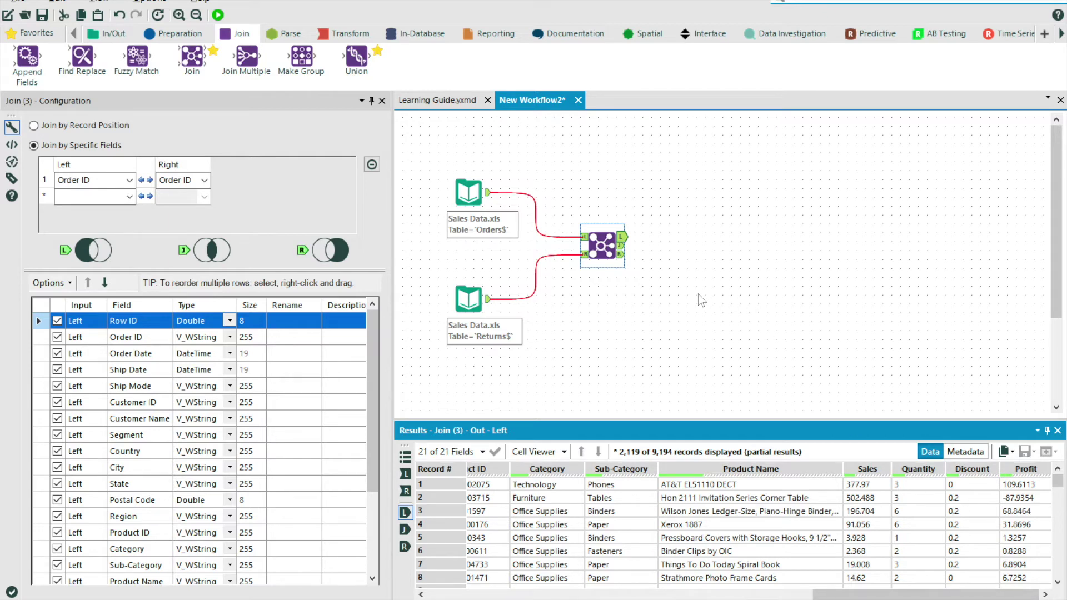
left_click(680, 302)
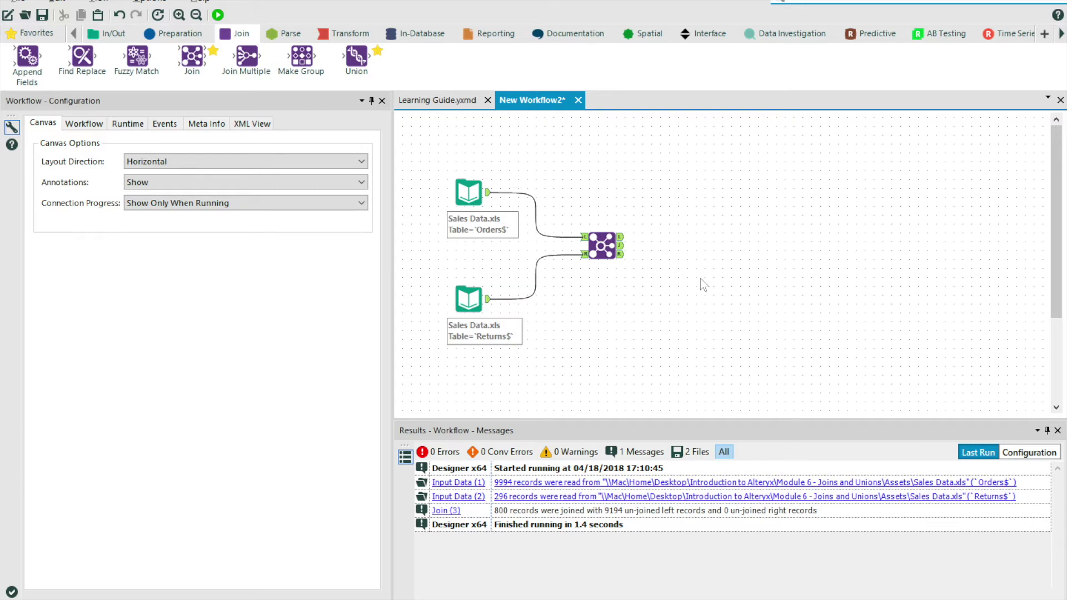
- Add a Union tool right of the Join and feed it the Join's unjoined left records
mouse_move(355, 56)
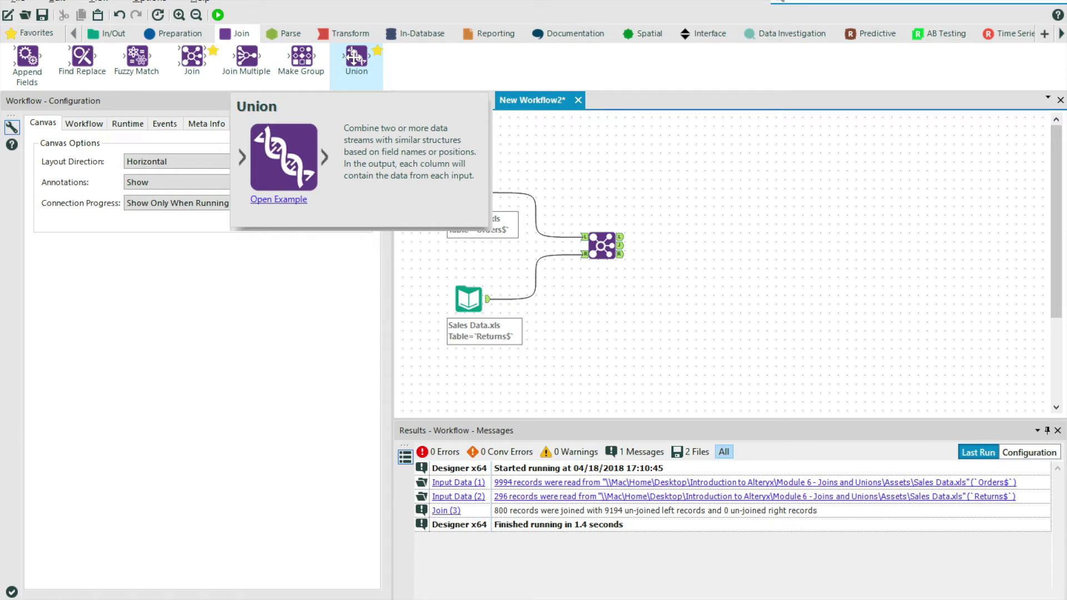
left_click_drag(355, 56, 682, 245)
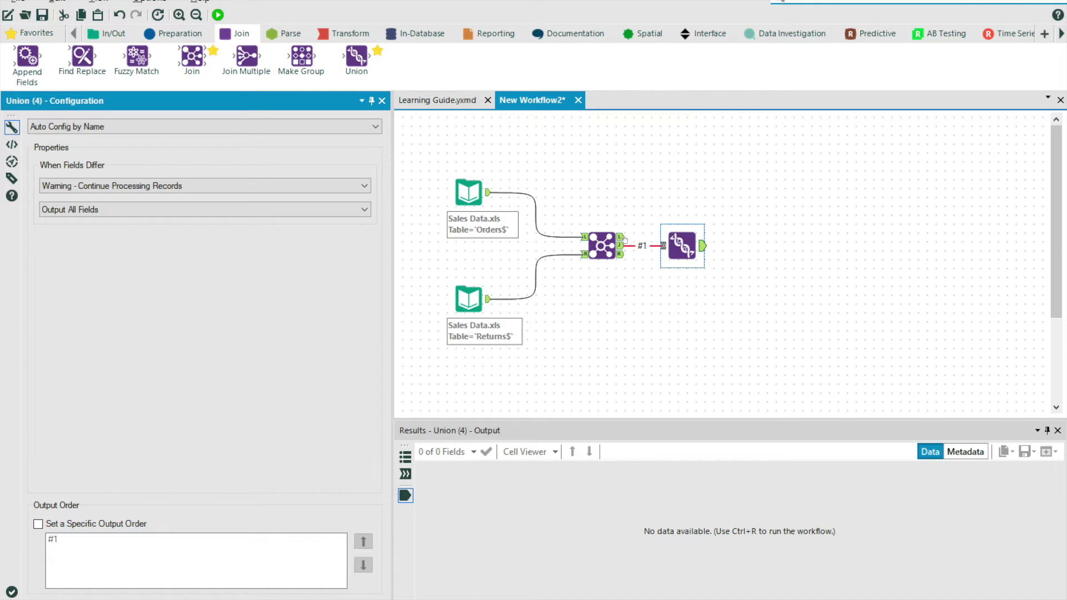
left_click_drag(621, 237, 662, 246)
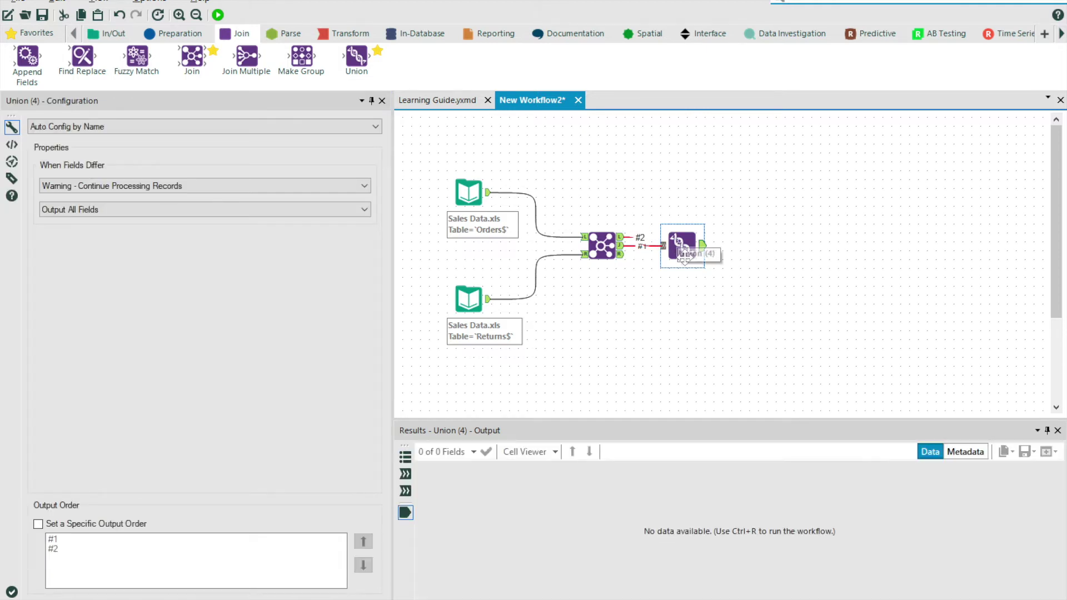
left_click_drag(676, 252, 711, 251)
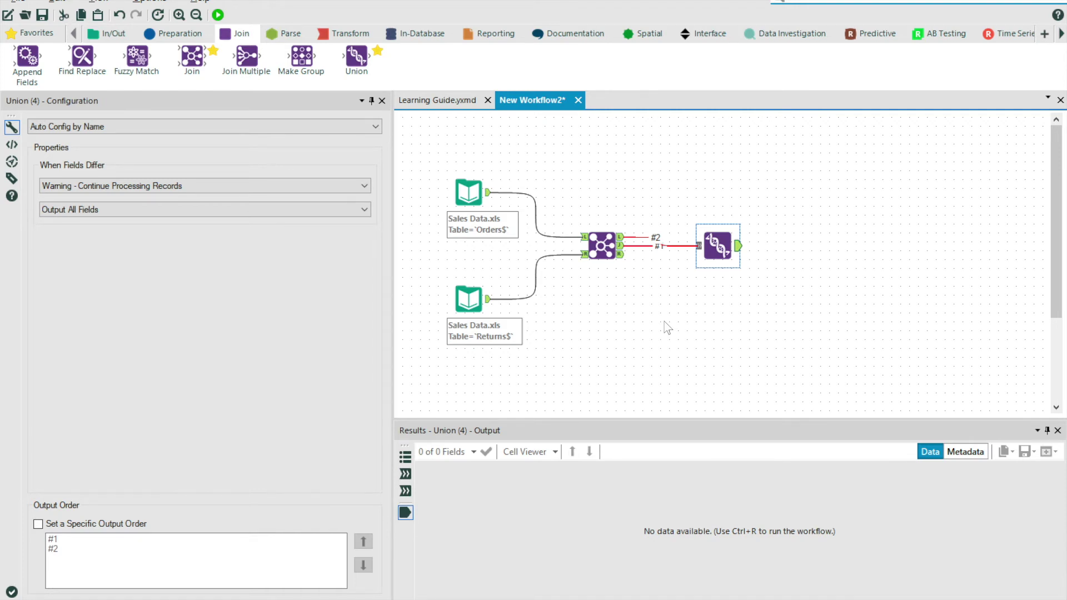
- Set the Union to Auto Config by Name with a specific output order after previewing manual configuration
left_click(339, 127)
left_click(342, 126)
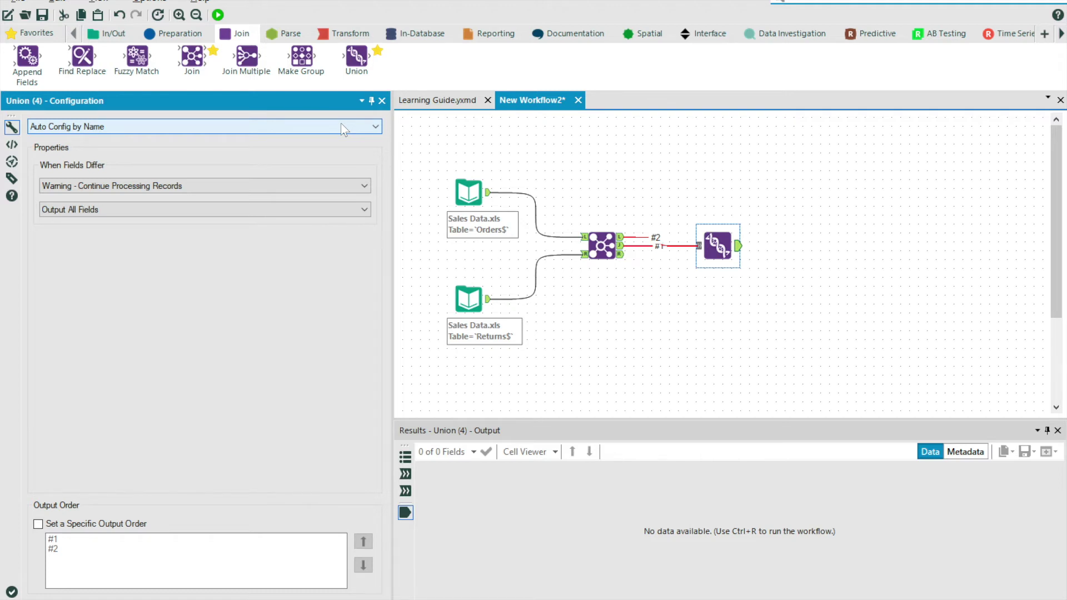
left_click(342, 128)
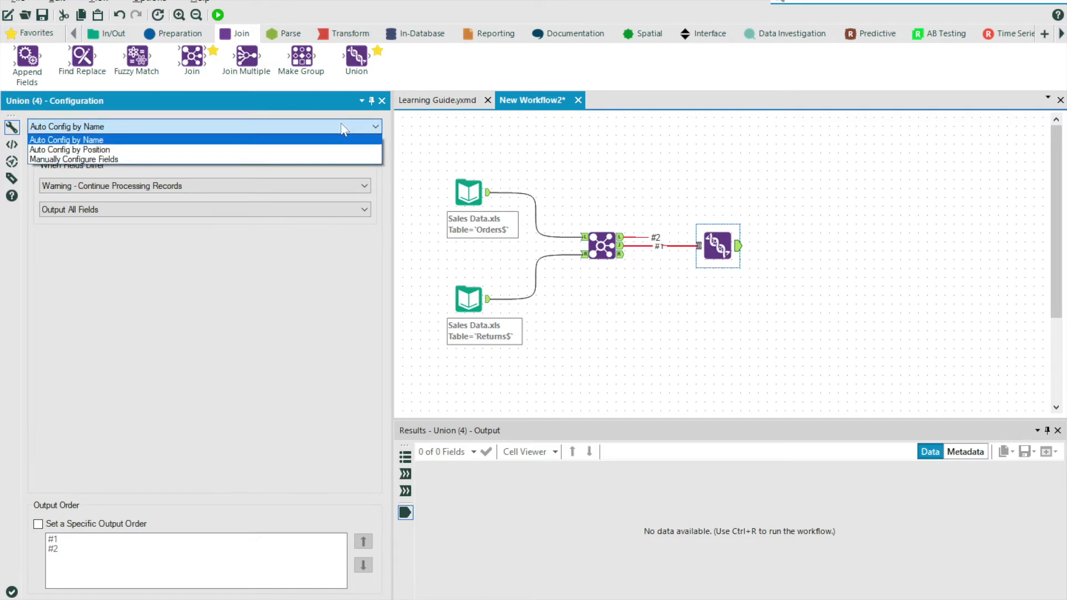
left_click(342, 128)
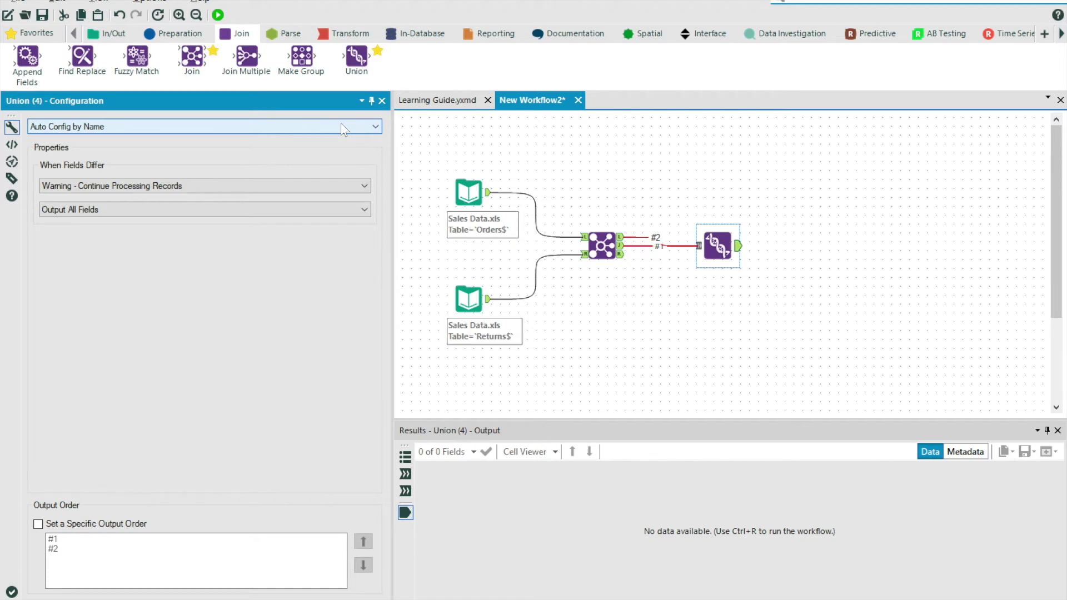
left_click(344, 128)
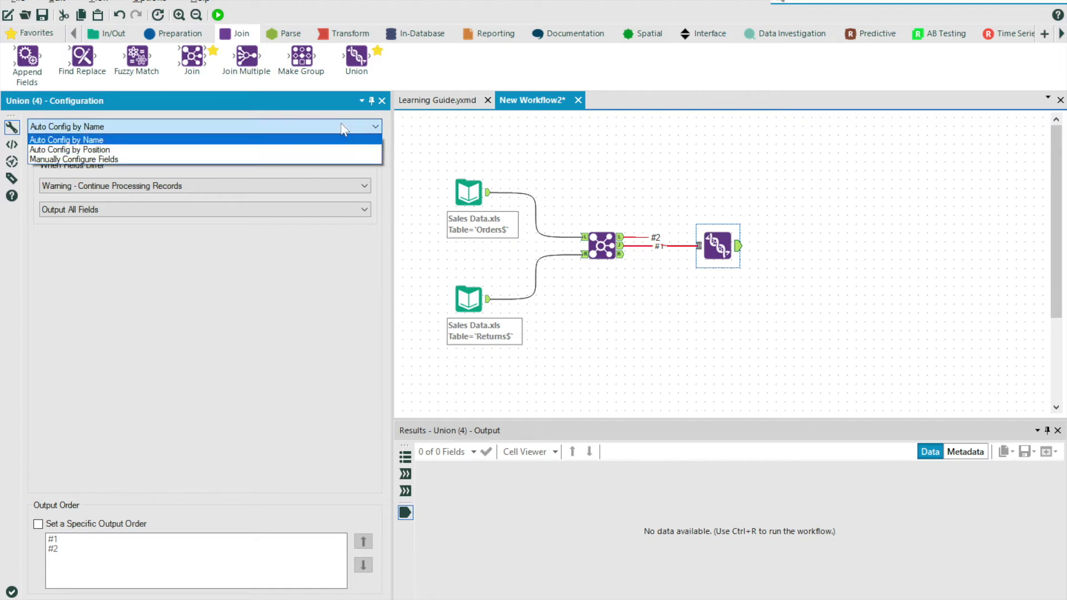
left_click(297, 159)
left_click_drag(113, 439, 86, 358)
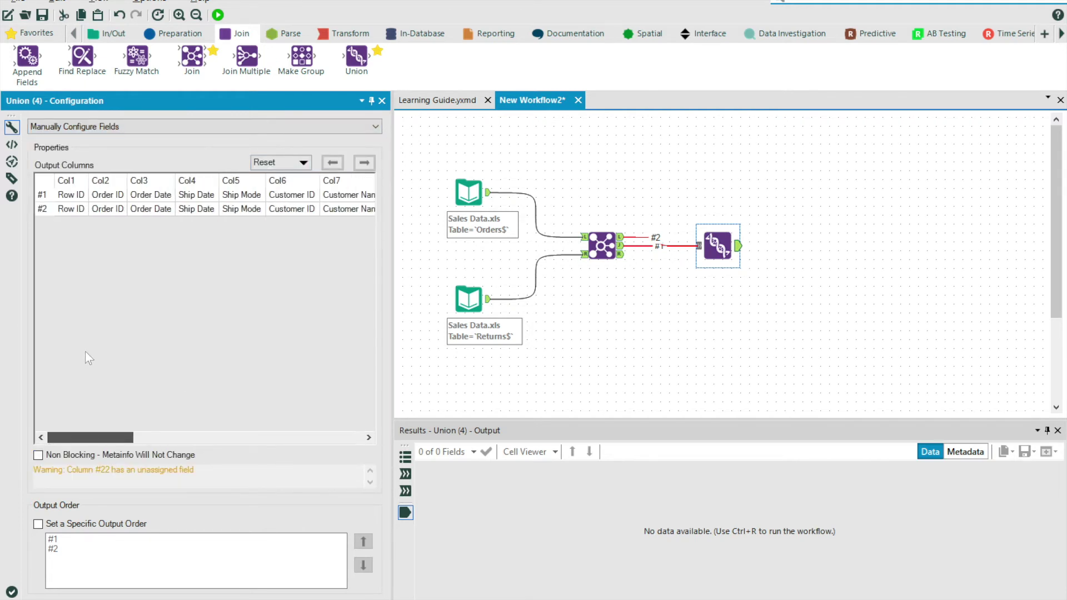
left_click(94, 127)
left_click(94, 140)
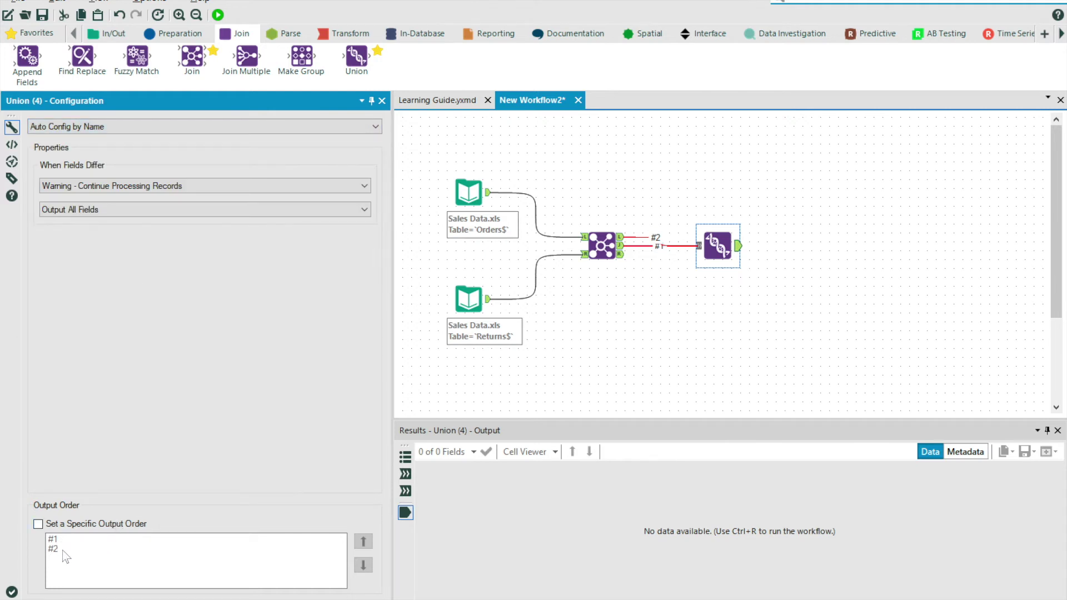
left_click(67, 523)
- Rerun and browse the Union output, scrolling to the Returned column showing [Null] for unjoined orders
left_click(218, 14)
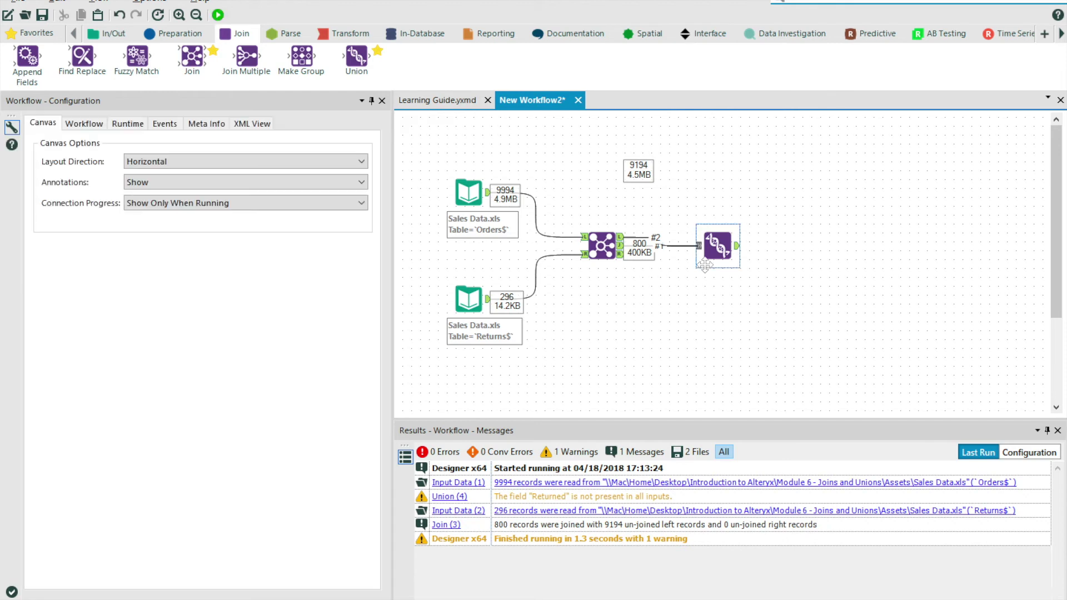
left_click(736, 253)
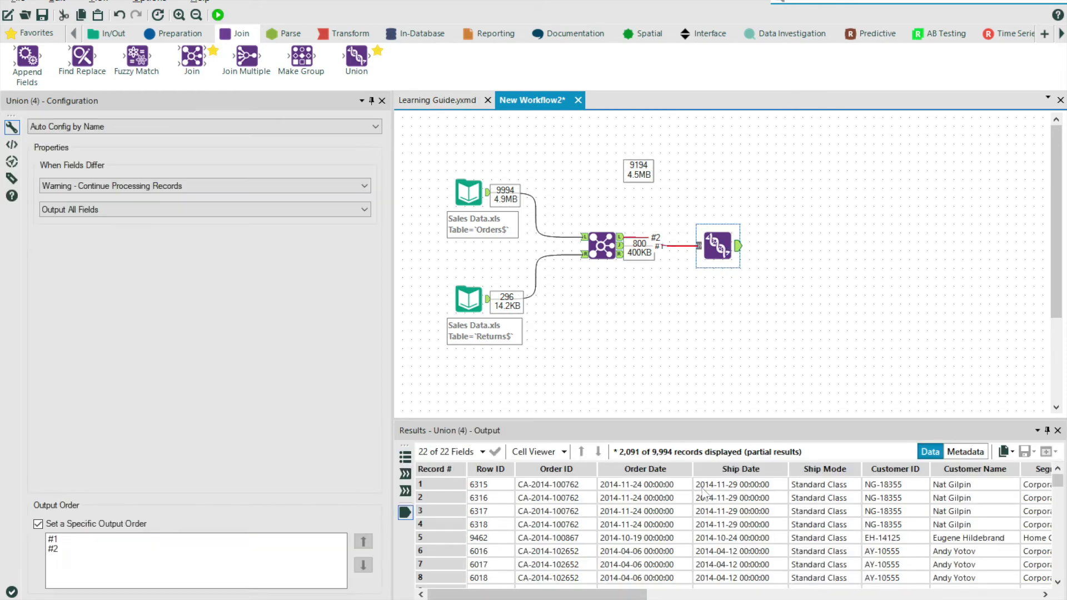
left_click_drag(645, 593, 1021, 594)
left_click_drag(1057, 488, 1044, 520)
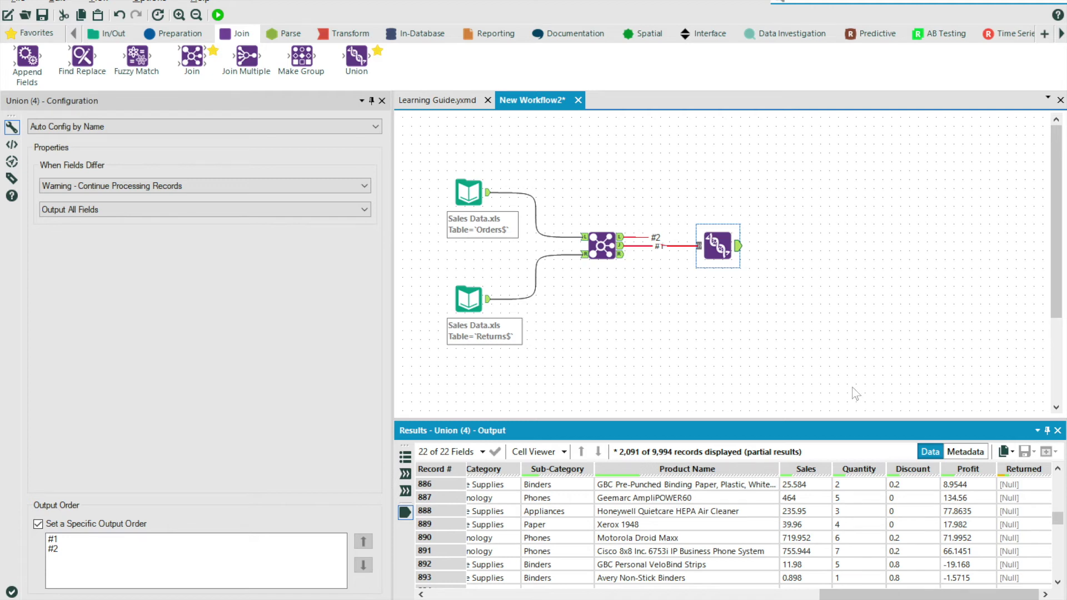
- Insert a Formula tool into the connection feeding the Union's second input
left_click(177, 33)
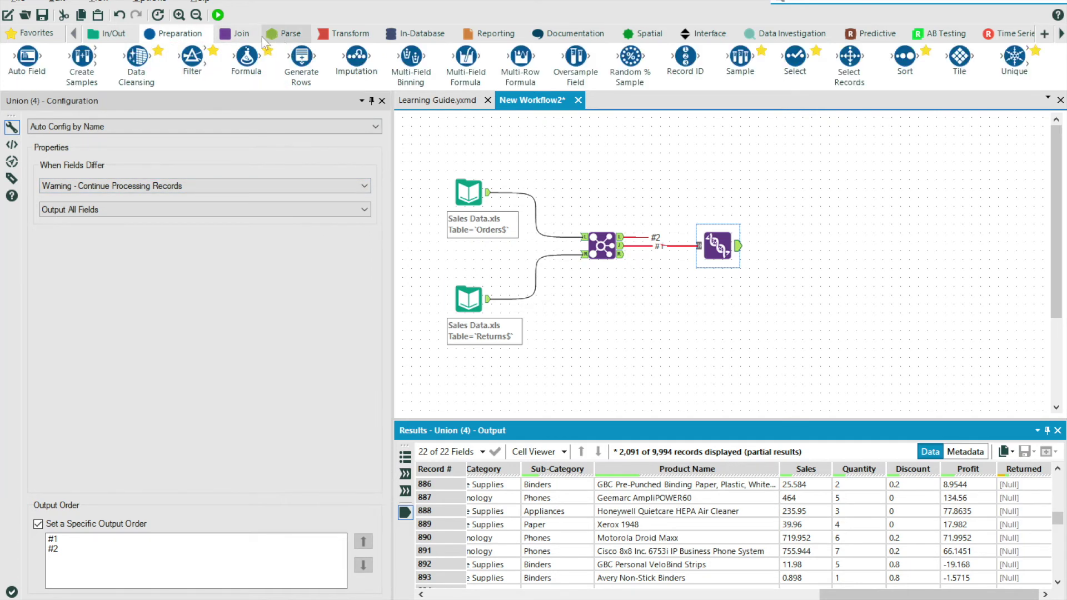
left_click_drag(247, 56, 664, 234)
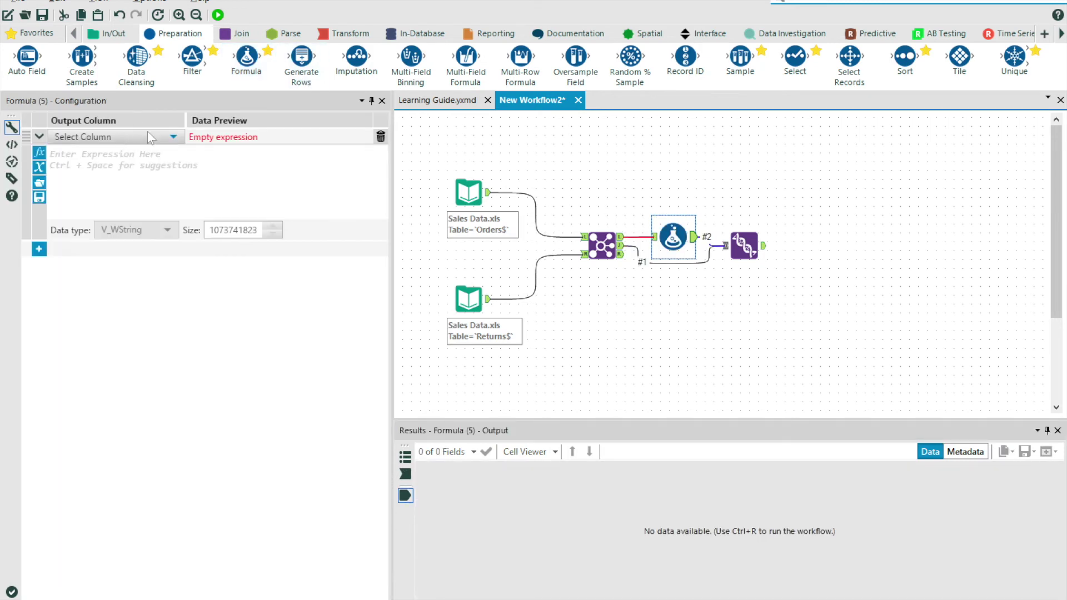
left_click_drag(673, 238, 674, 213)
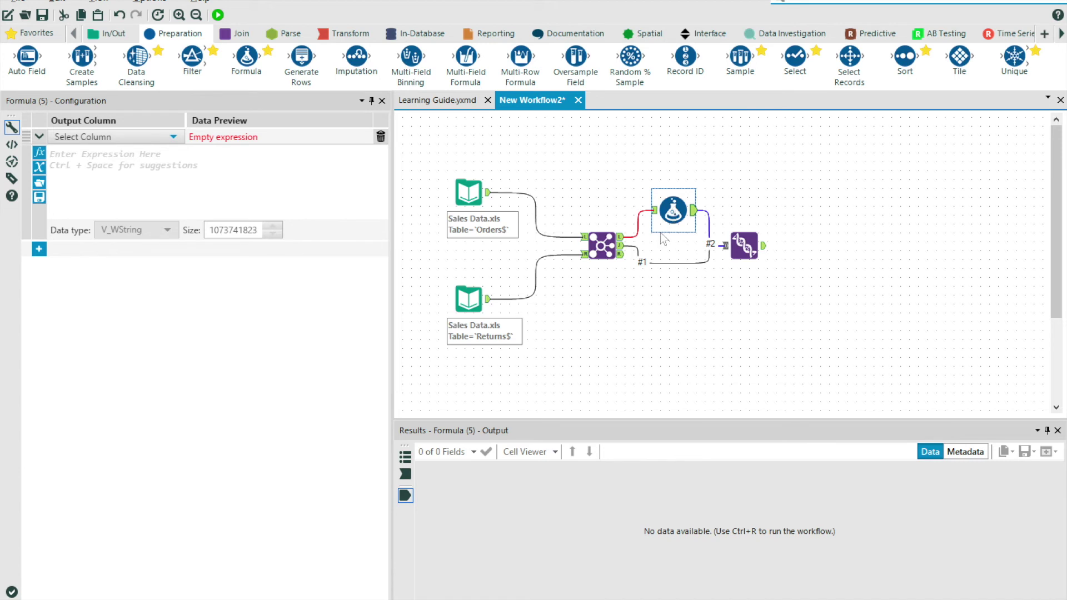
left_click(119, 15)
left_click(119, 15)
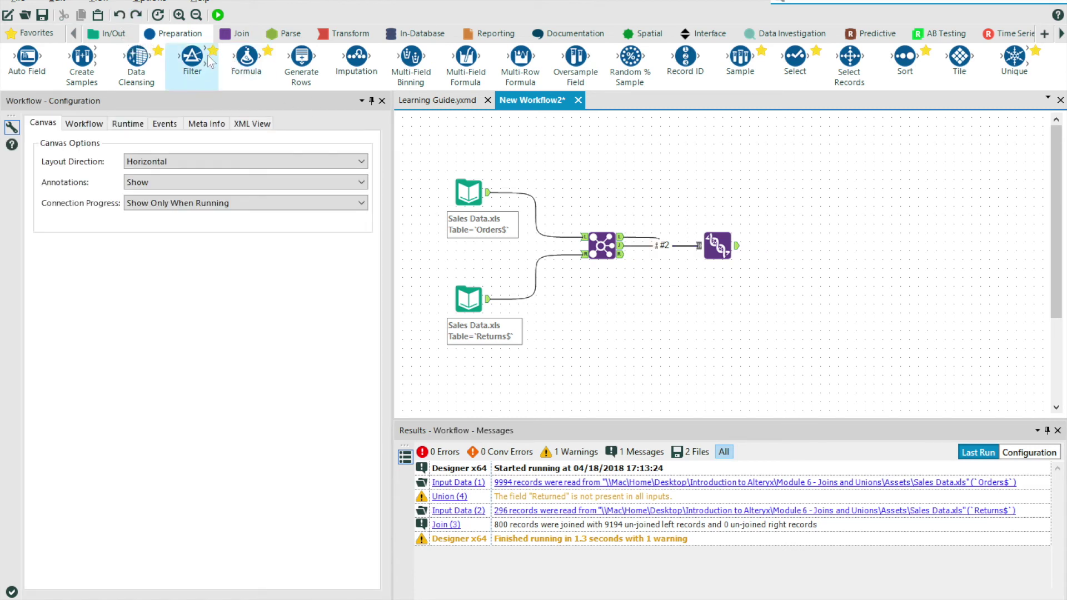
left_click_drag(246, 58, 678, 252)
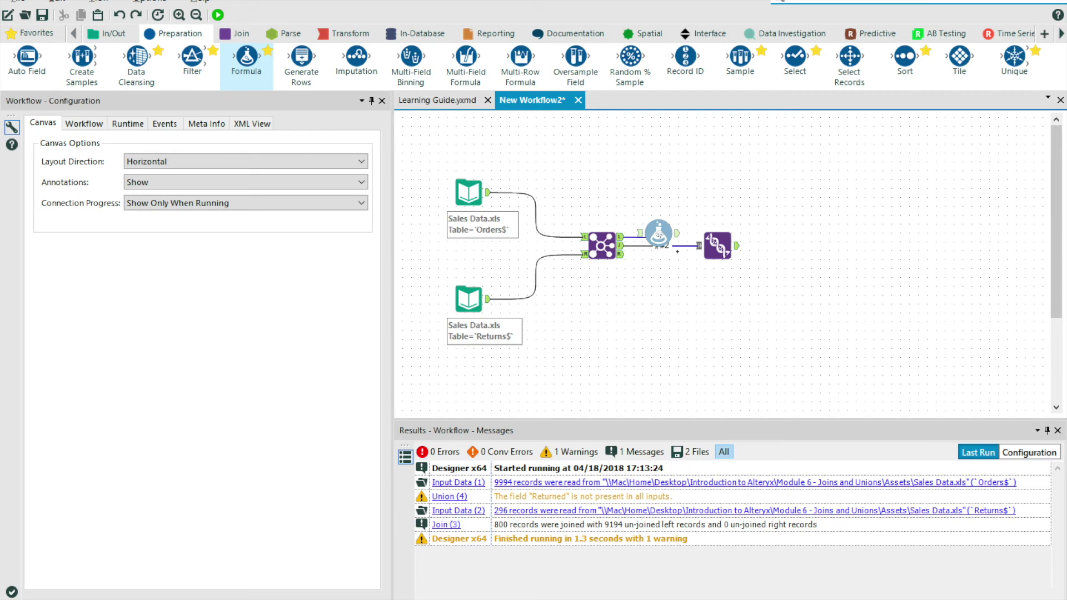
left_click_drag(678, 252, 674, 193)
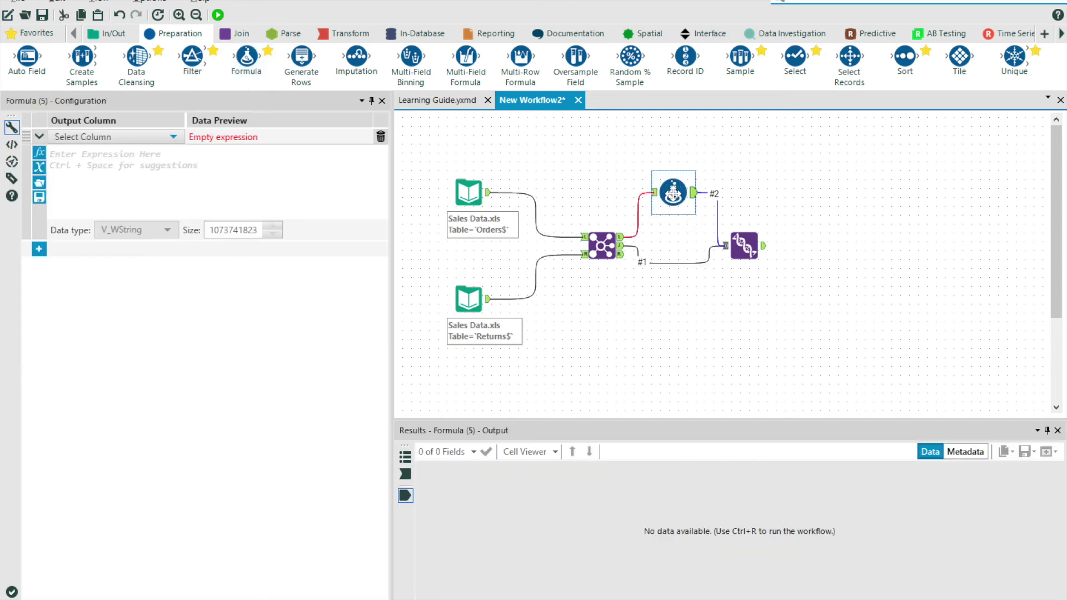
- Add a new Returned output column with expression "Yes" and rerun the workflow
left_click(148, 139)
left_click(134, 151)
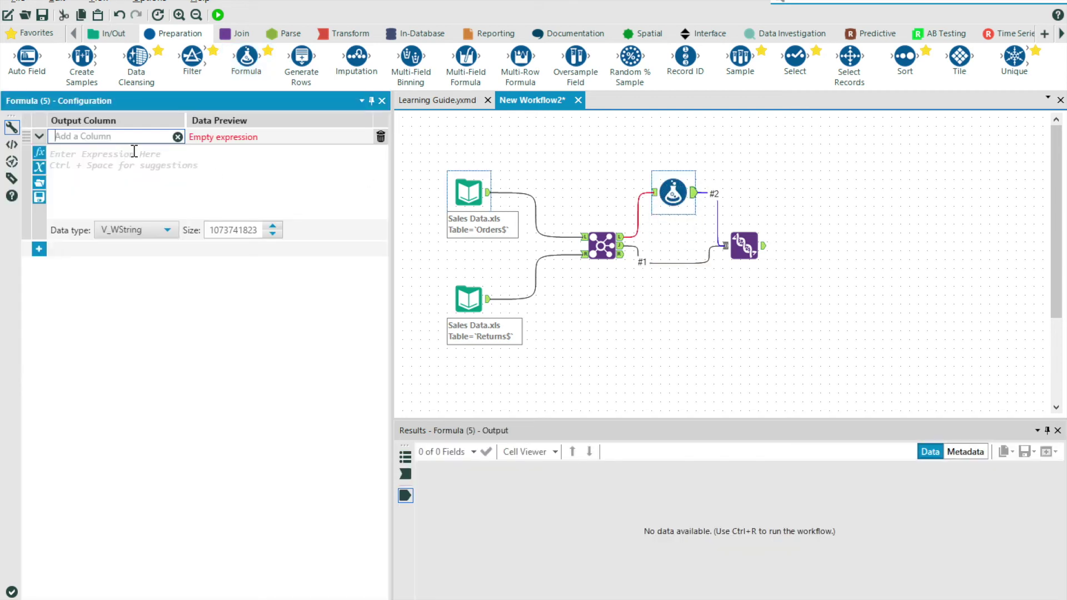
type("Returned")
left_click(87, 175)
type("\"")
key("BackSpace")
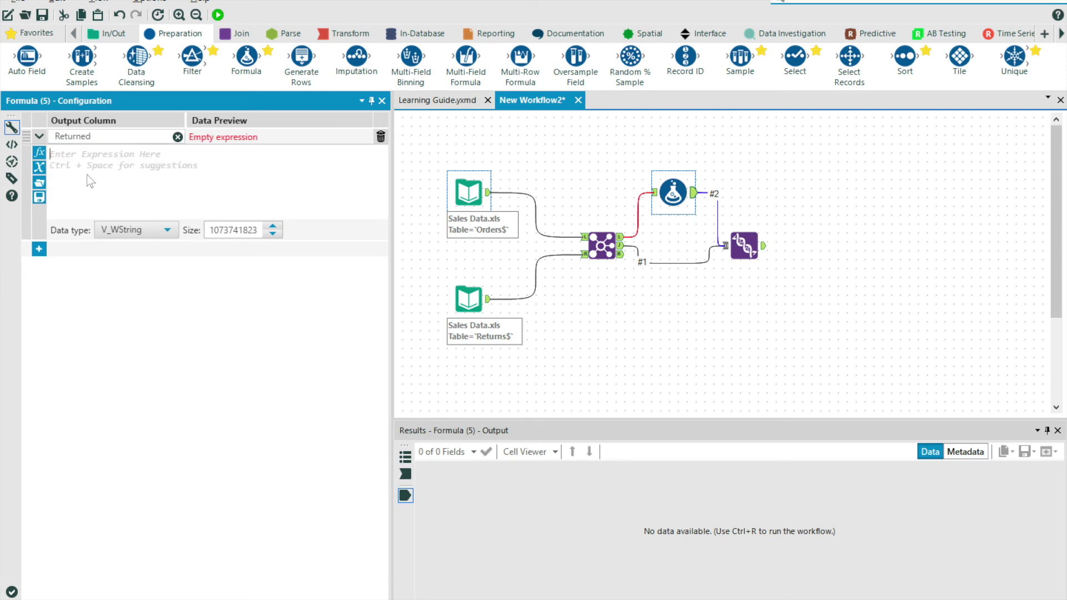
type("\"Yes\"")
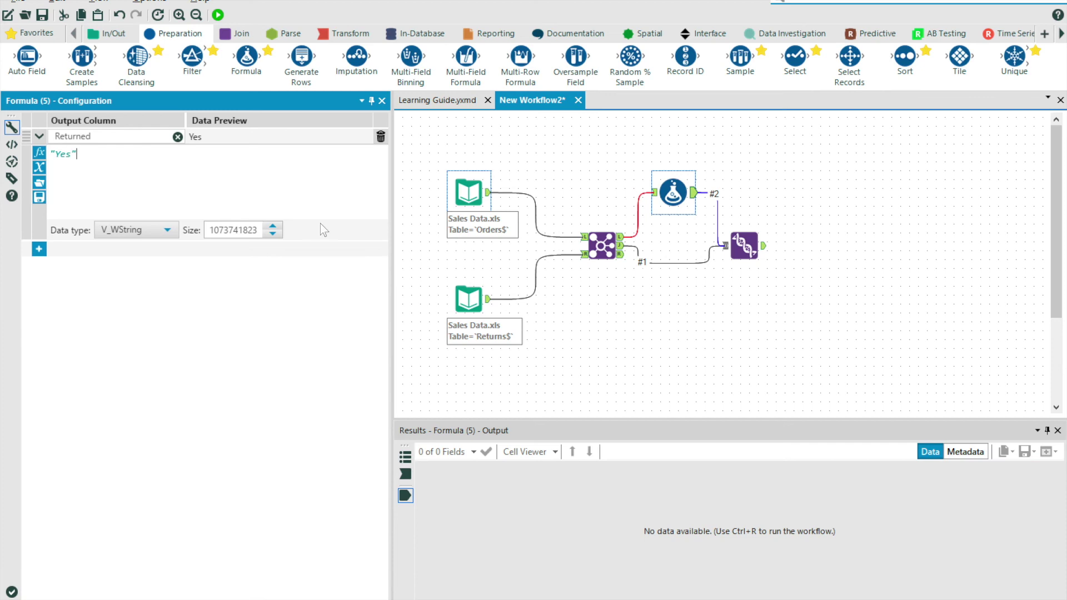
left_click(643, 215)
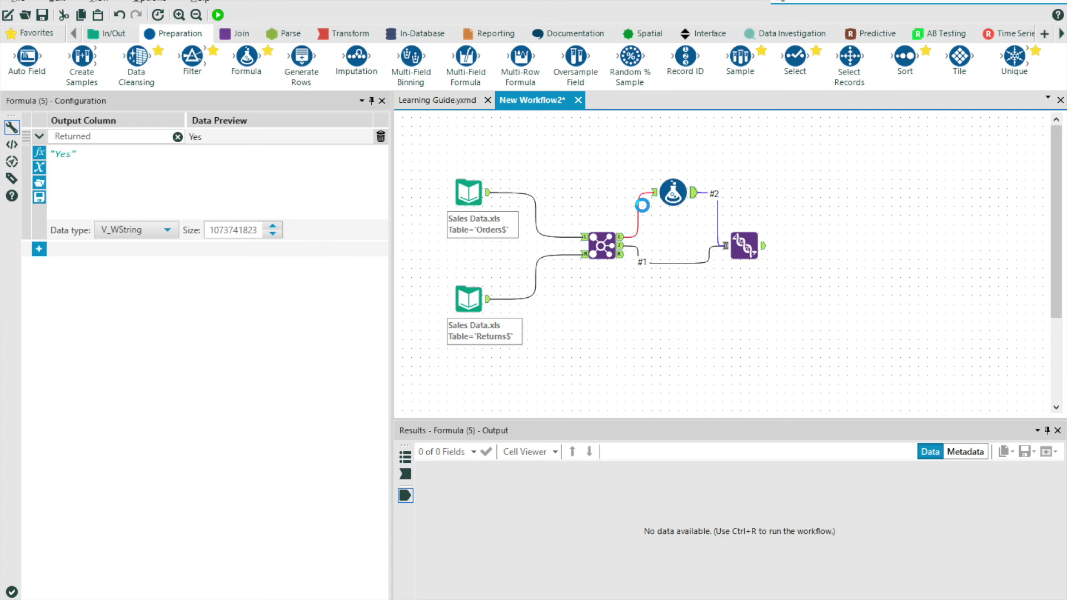
key("ctrl+r")
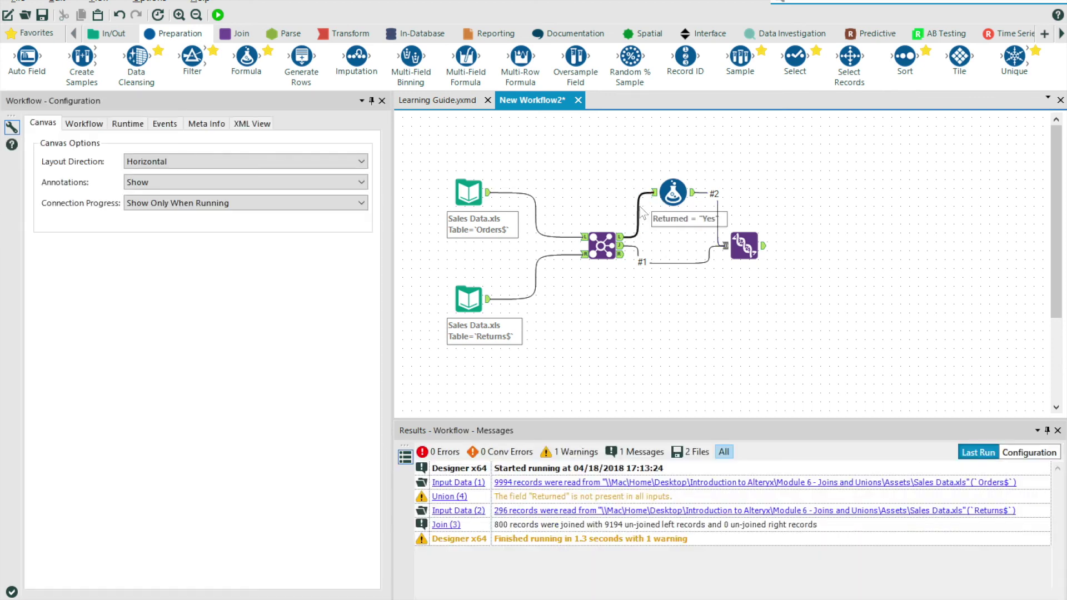
- Shift the Union further right and change the Formula's Returned expression from "Yes" to "No"
right_click(640, 207)
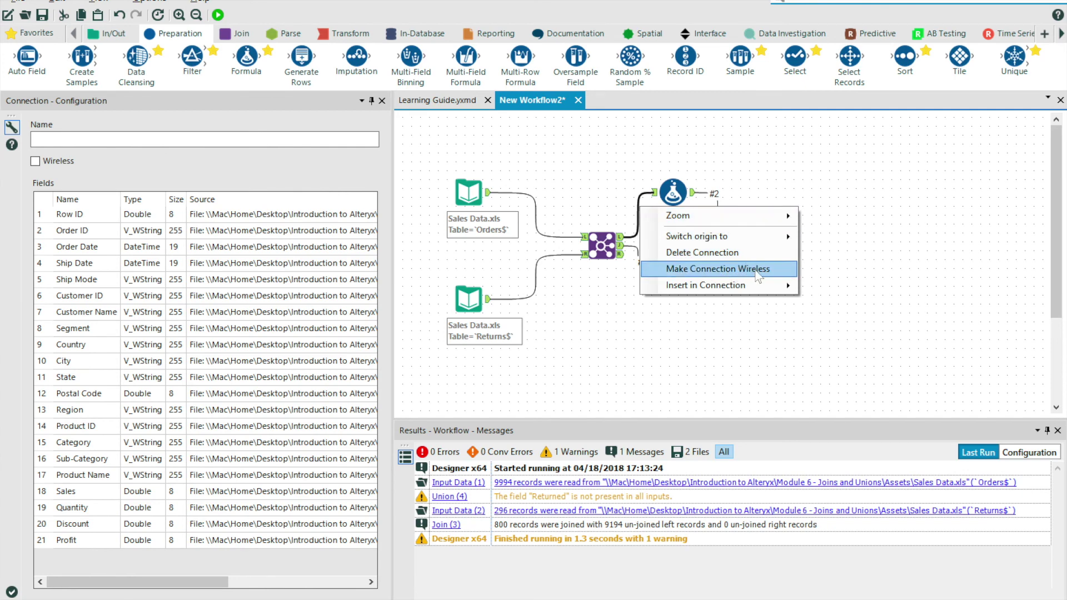
left_click(882, 347)
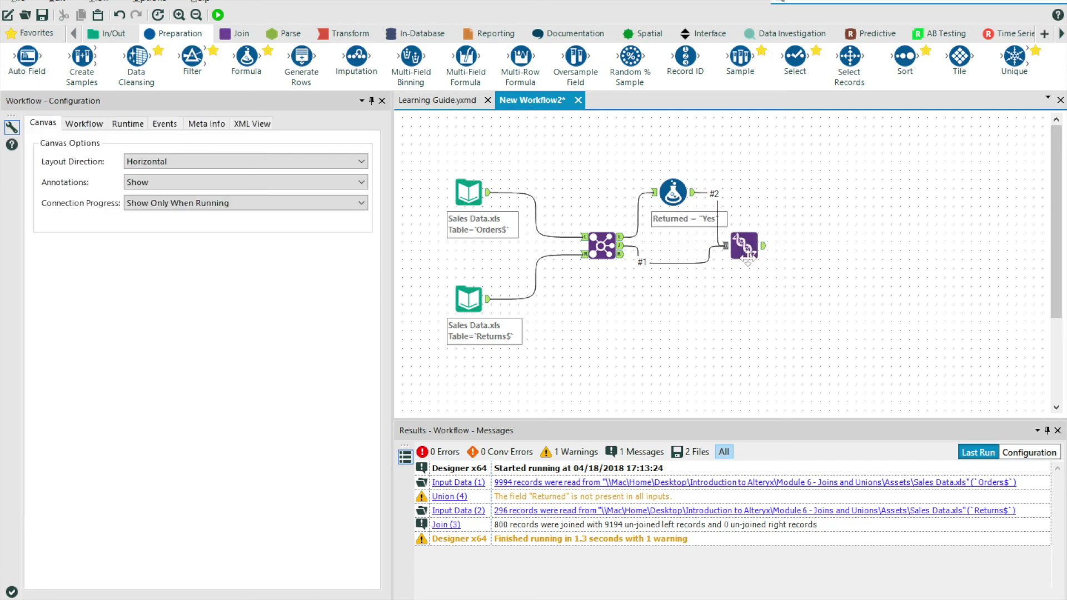
left_click_drag(747, 258, 783, 256)
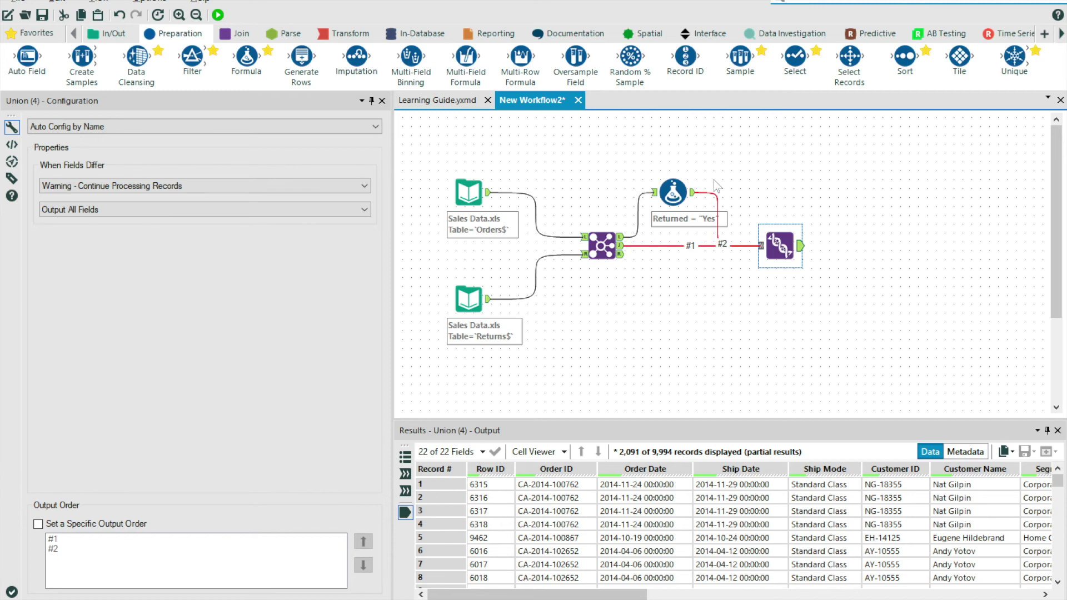
left_click(676, 191)
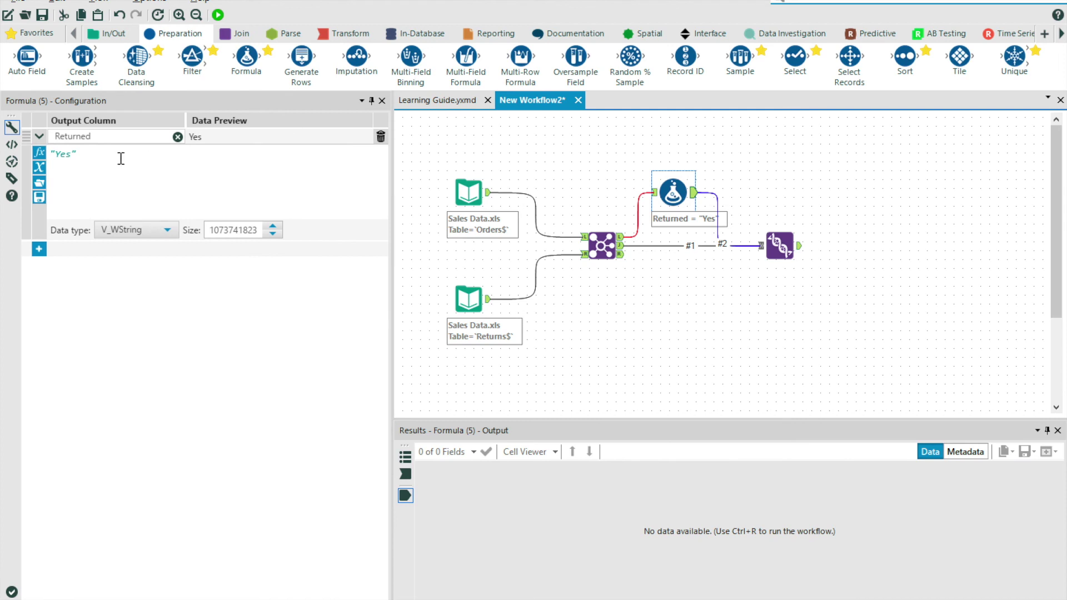
left_click(76, 155)
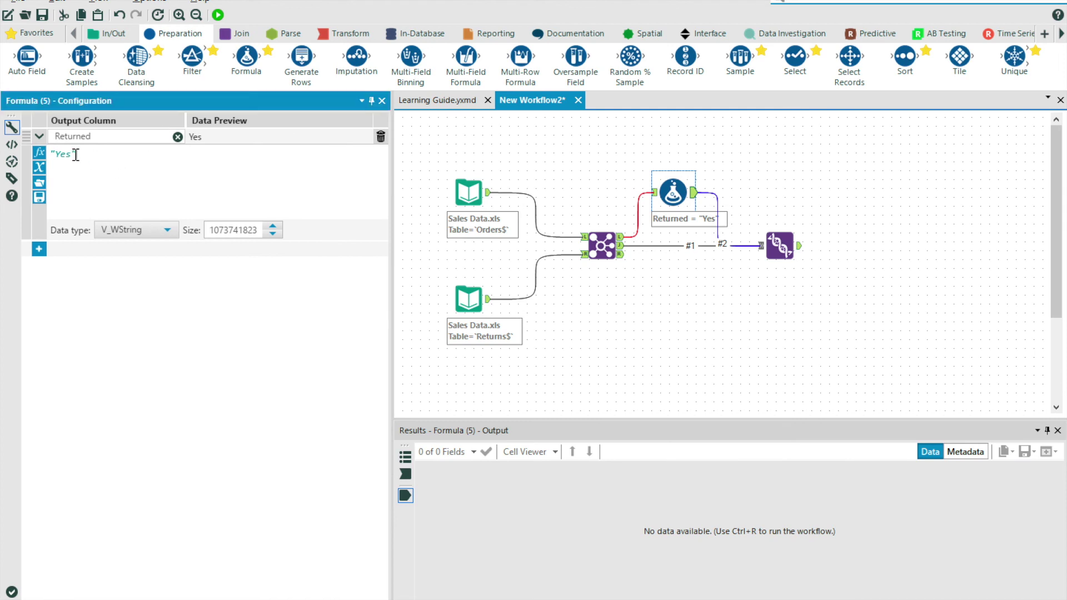
key("BackSpace")
key("BackSpace")
key("BackSpace")
type("No")
- Rerun and browse the Union output, scrolling to the Returned column showing Yes or No
left_click(778, 244)
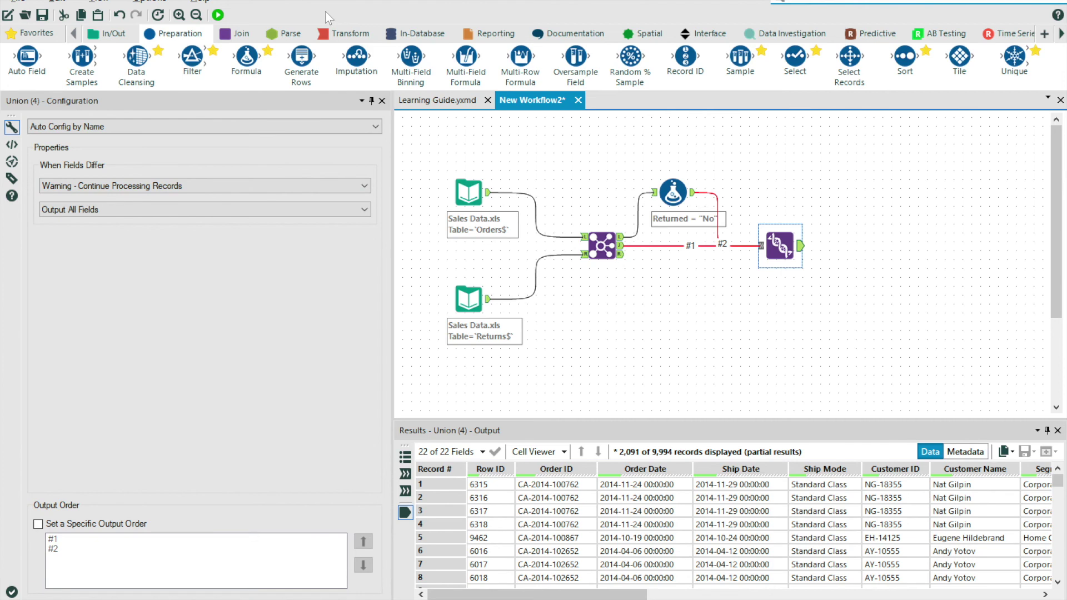
left_click(218, 14)
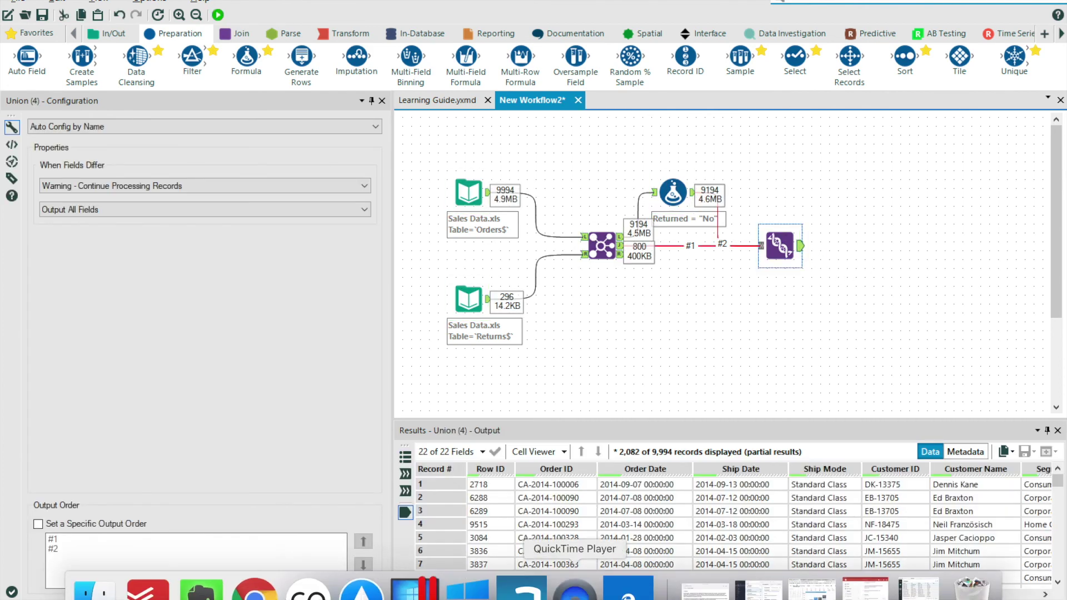
left_click_drag(615, 594, 1011, 594)
mouse_move(1060, 496)
left_mouse_down()
mouse_move(1055, 572)
mouse_move(1056, 482)
left_mouse_up()
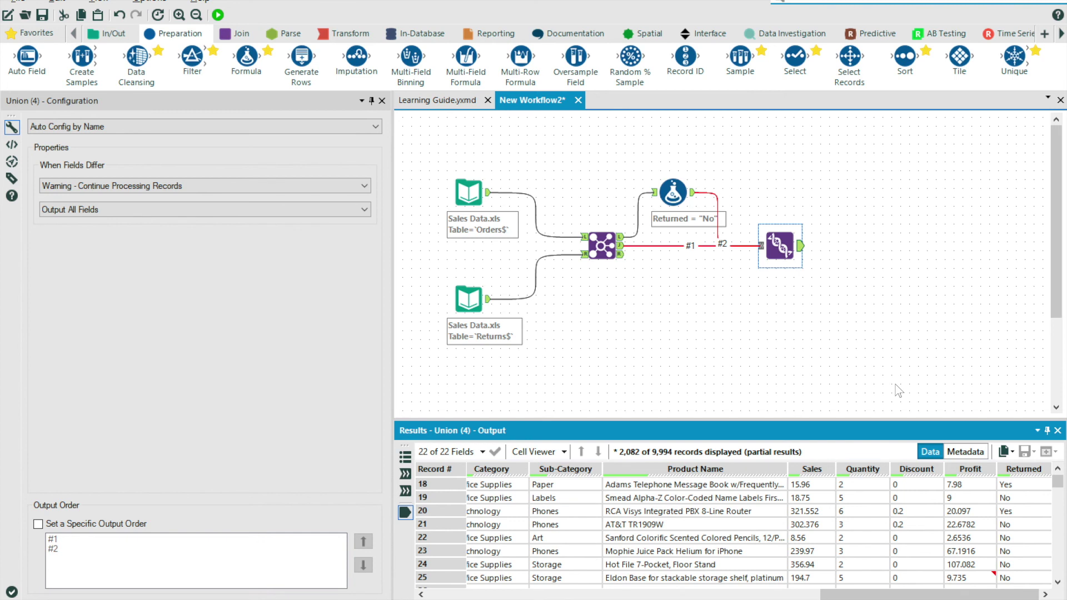
- Preview the Join tab tool descriptions, then show the workflow messages: 0 errors, 0 warnings, 1.4 seconds
left_click(243, 34)
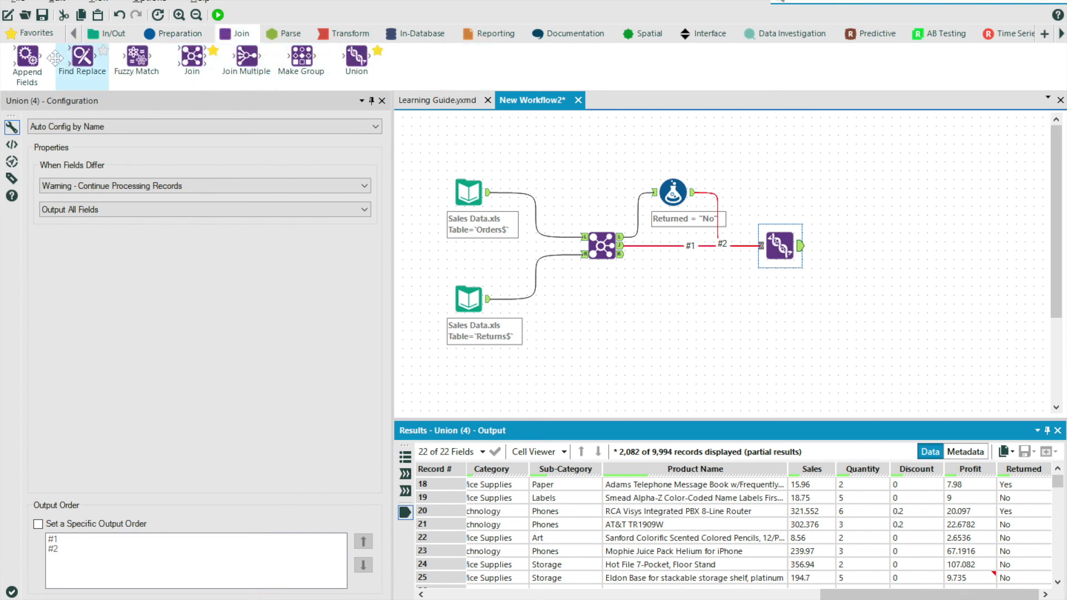
mouse_move(27, 59)
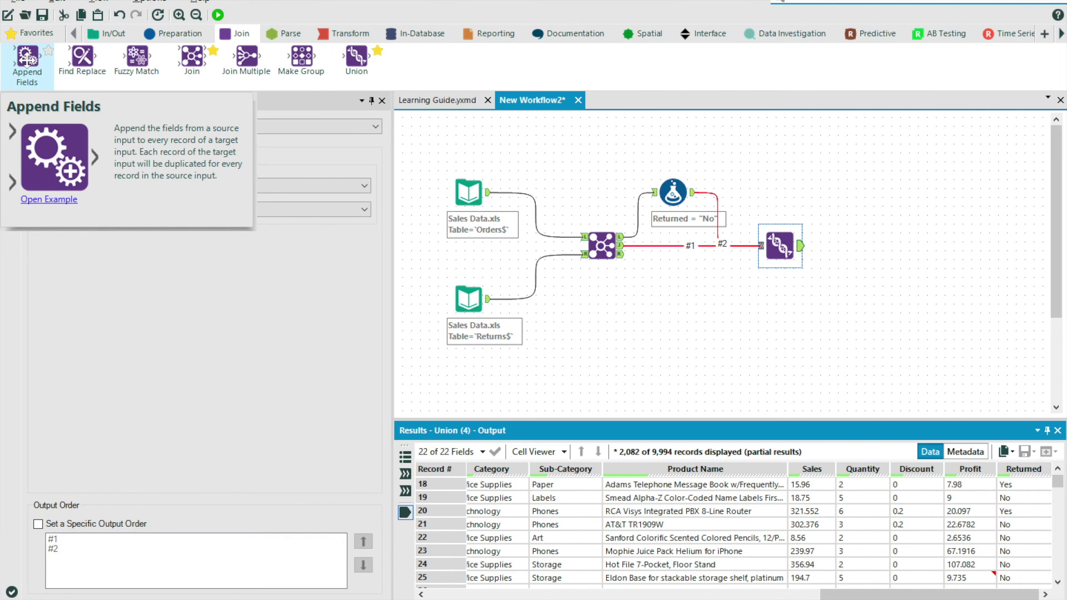
mouse_move(239, 81)
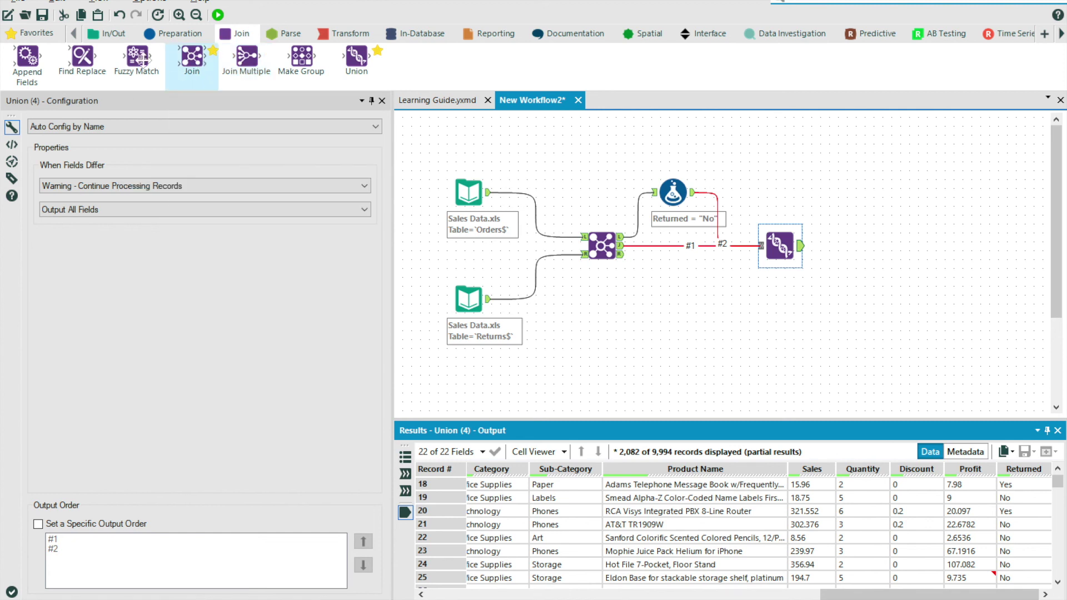
mouse_move(101, 55)
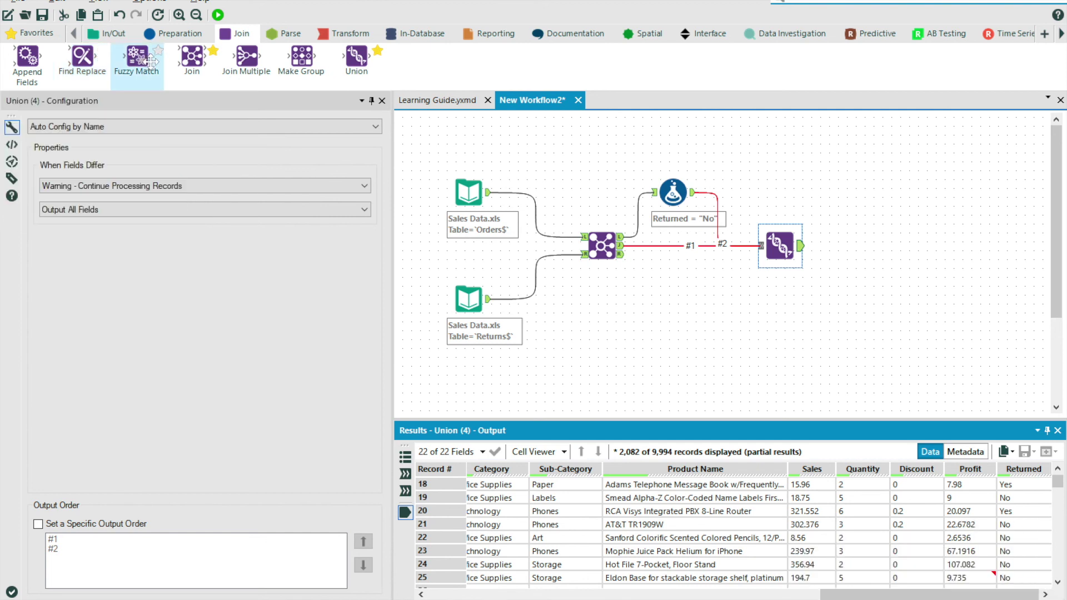
mouse_move(151, 61)
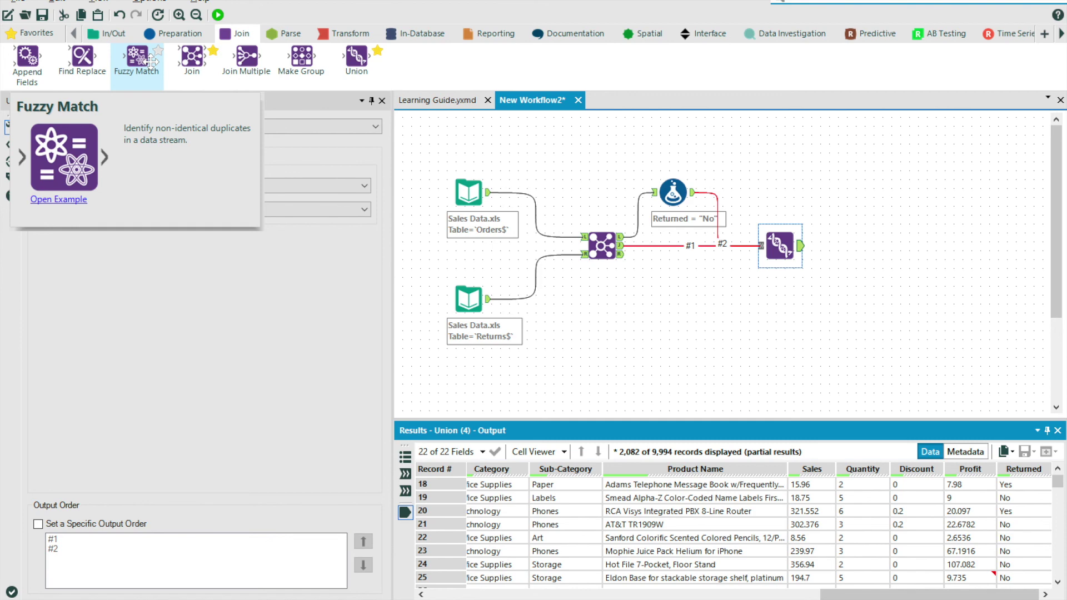
key("ctrl+r")
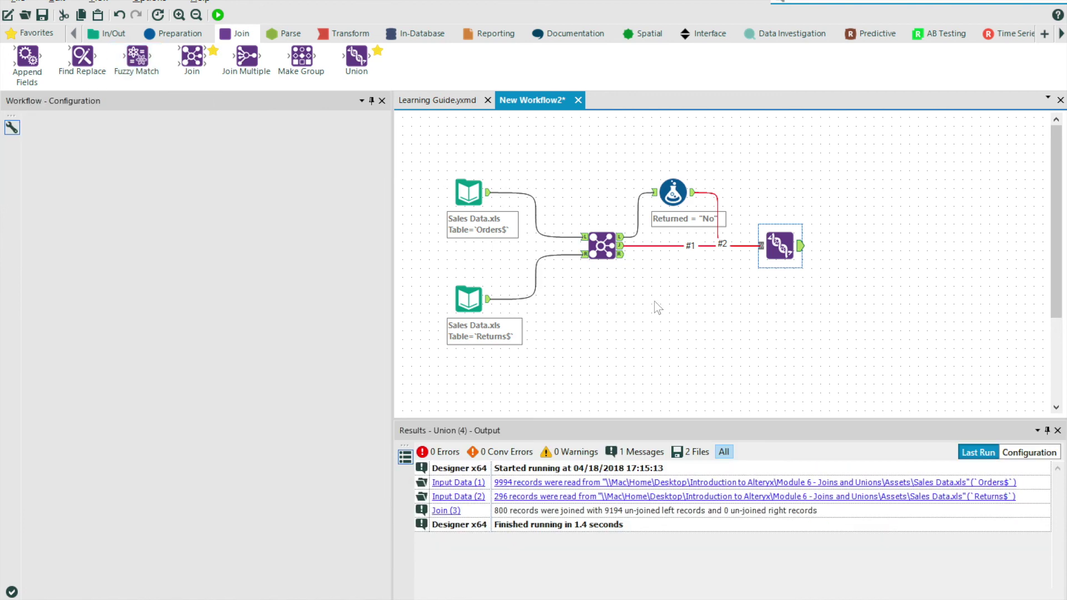
left_click(654, 301)
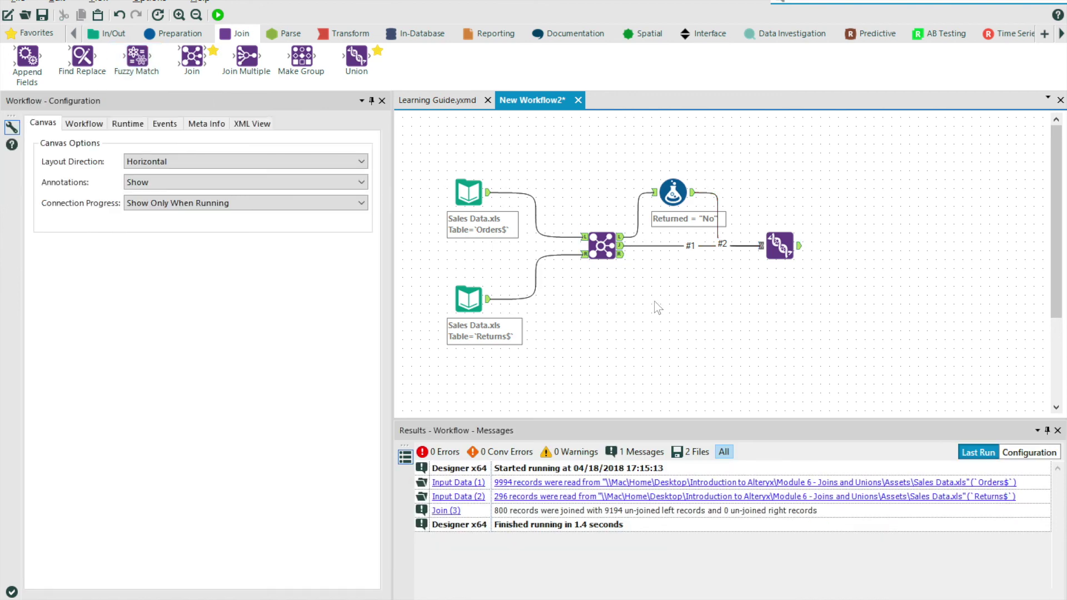